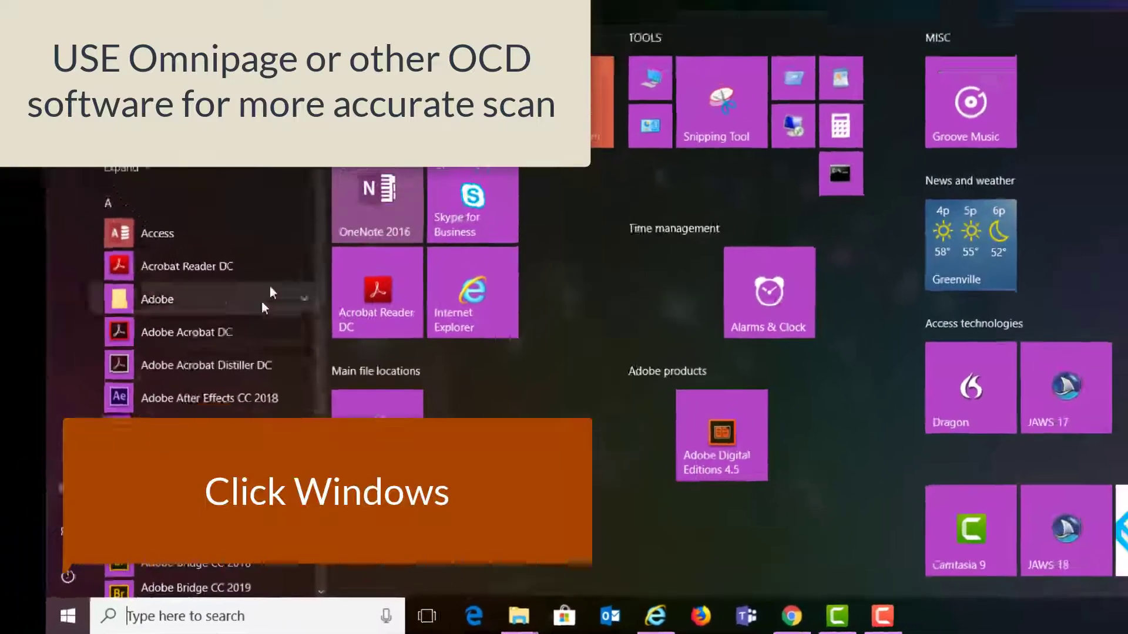
Step: Scroll the Start menu app list to N and expand the Nuance OmniPage 18 group
scroll(330, 266, down, 10)
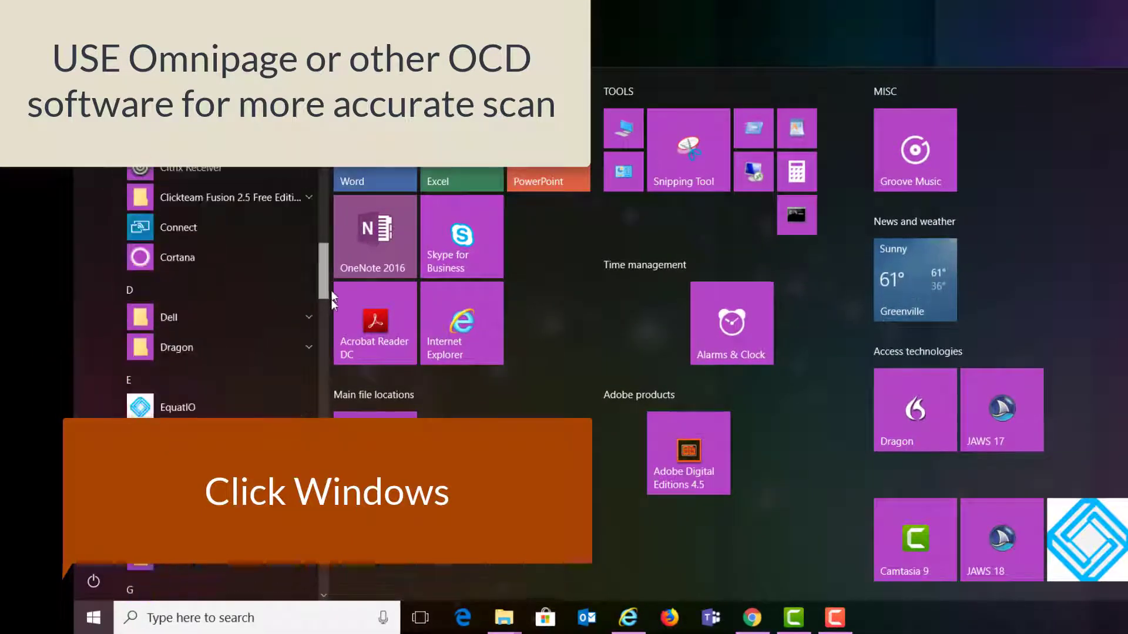
scroll(332, 299, down, 15)
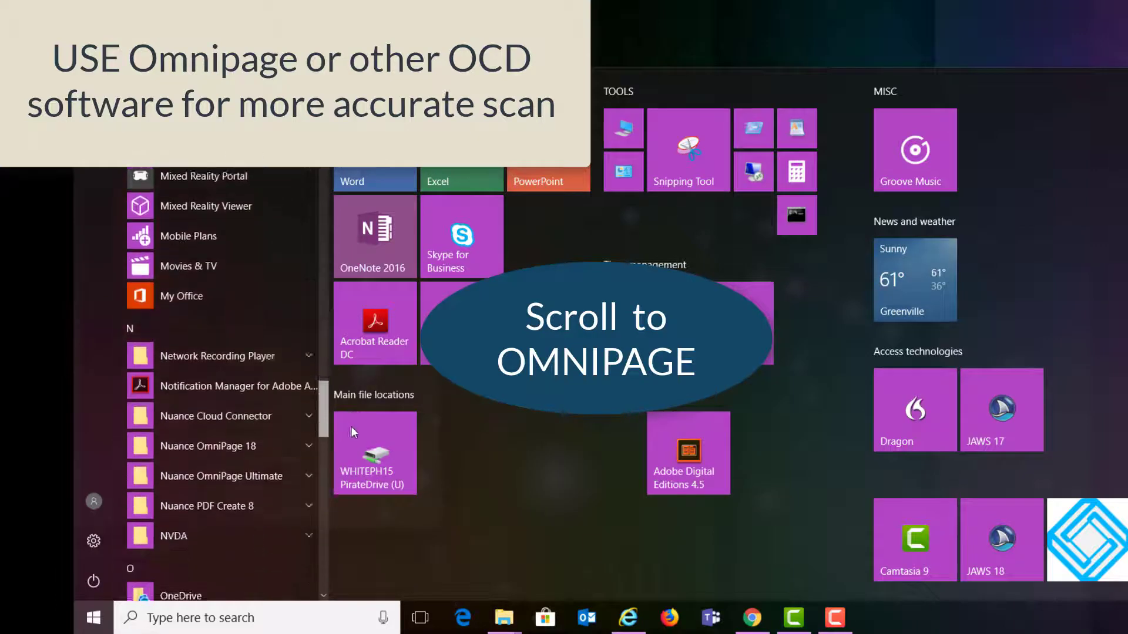
scroll(353, 438, down, 3)
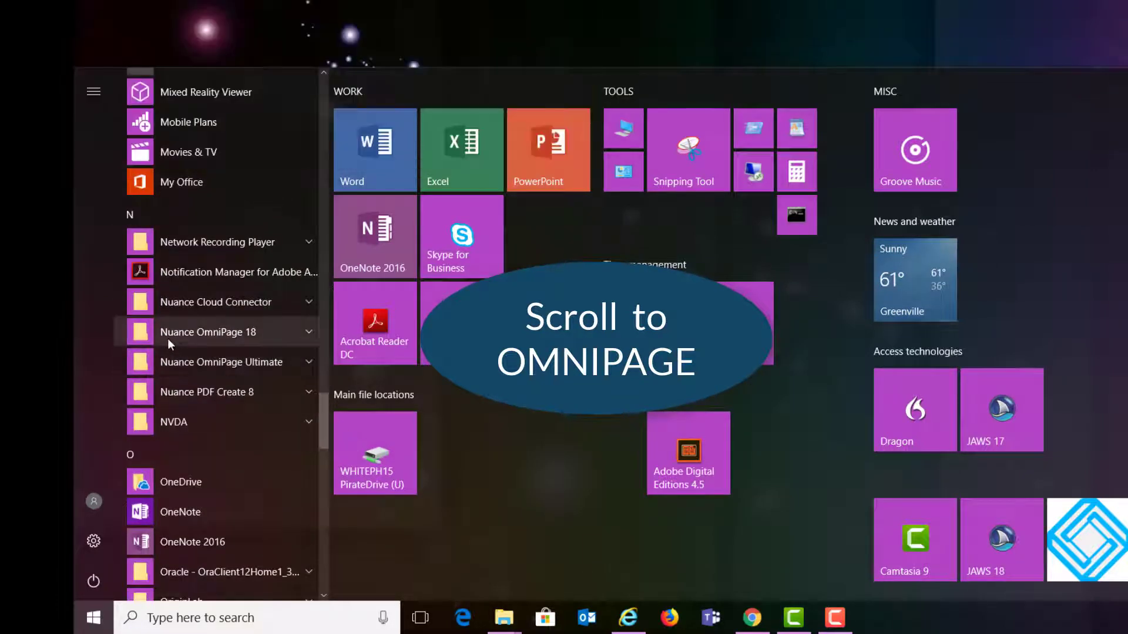
click(305, 330)
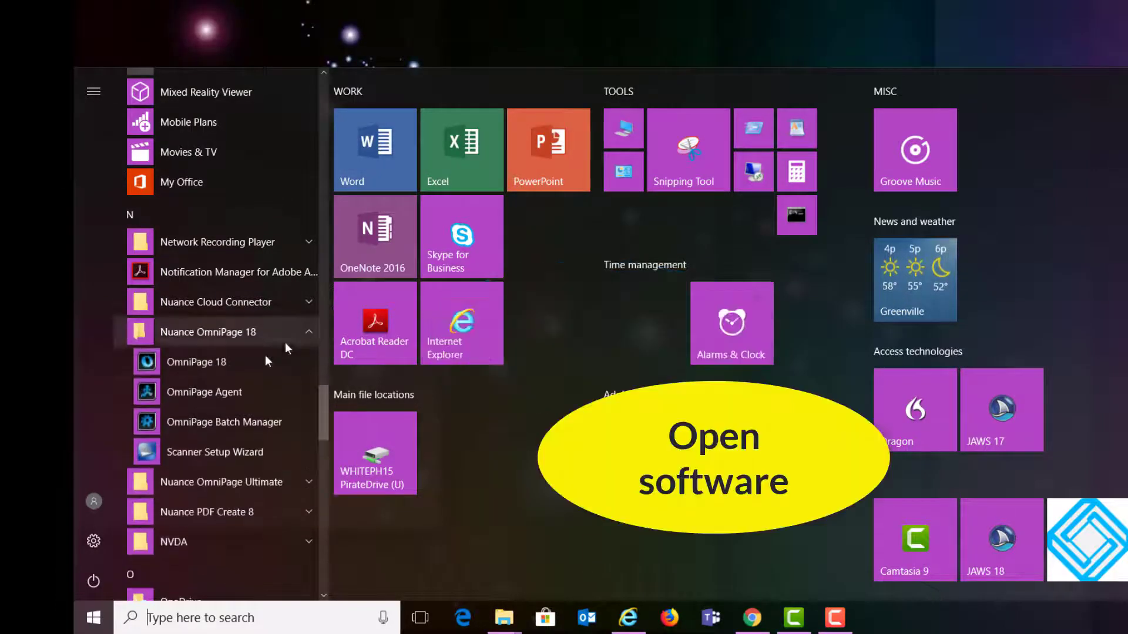
Step: Launch OmniPage 18 and close its Start Page
click(188, 365)
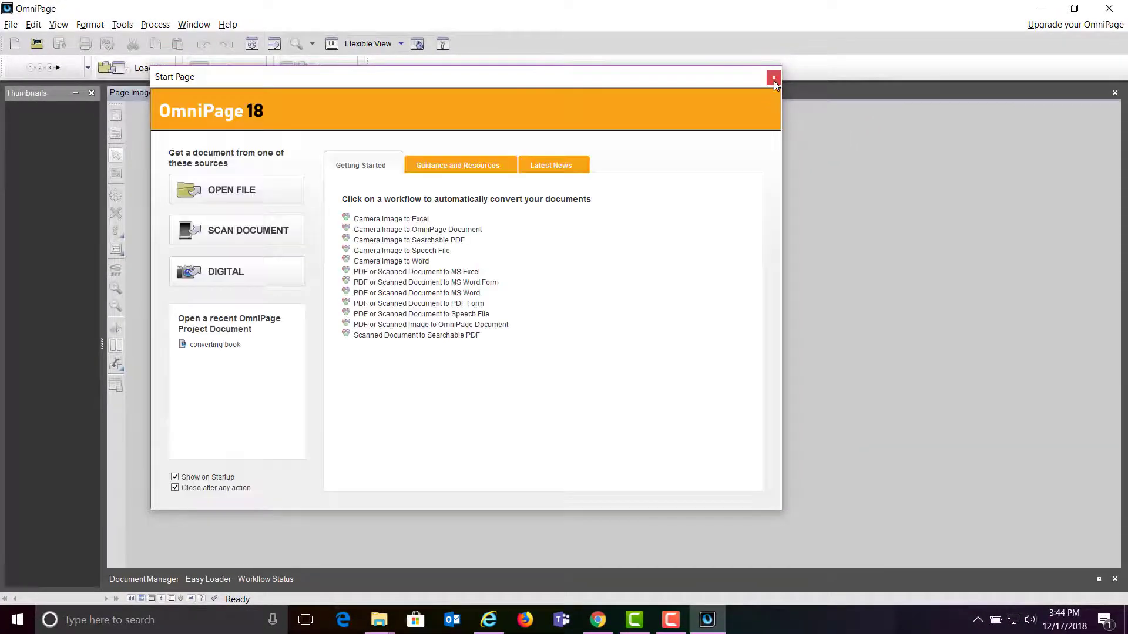
click(773, 78)
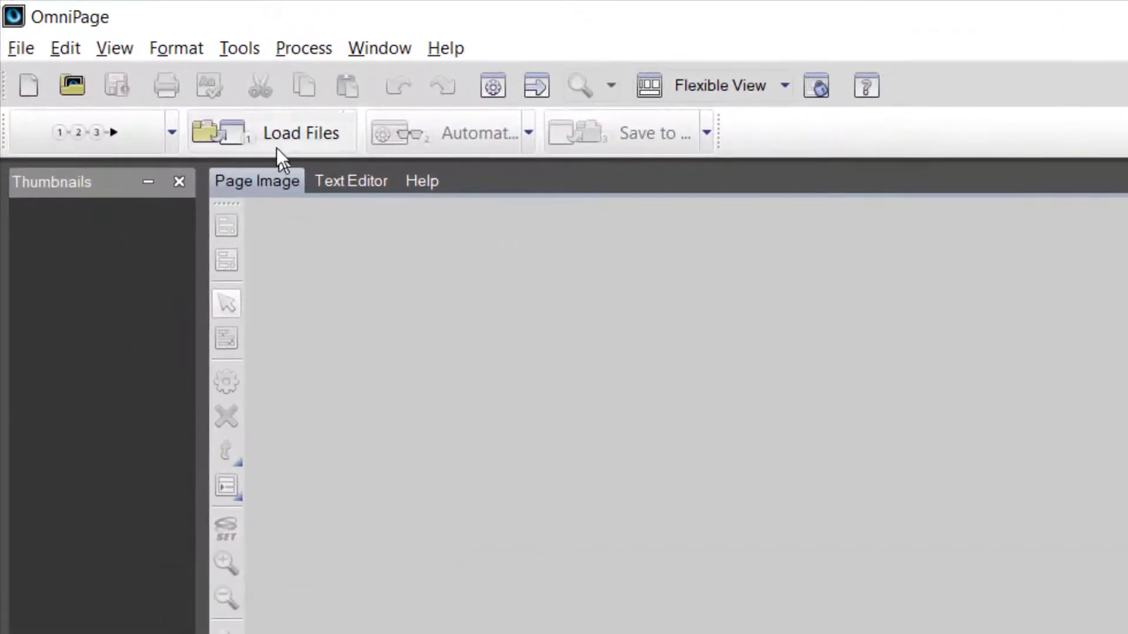
Step: Load the Fall_2011_EN120018-1 syllabus PDF from the syllabi project folder
click(279, 130)
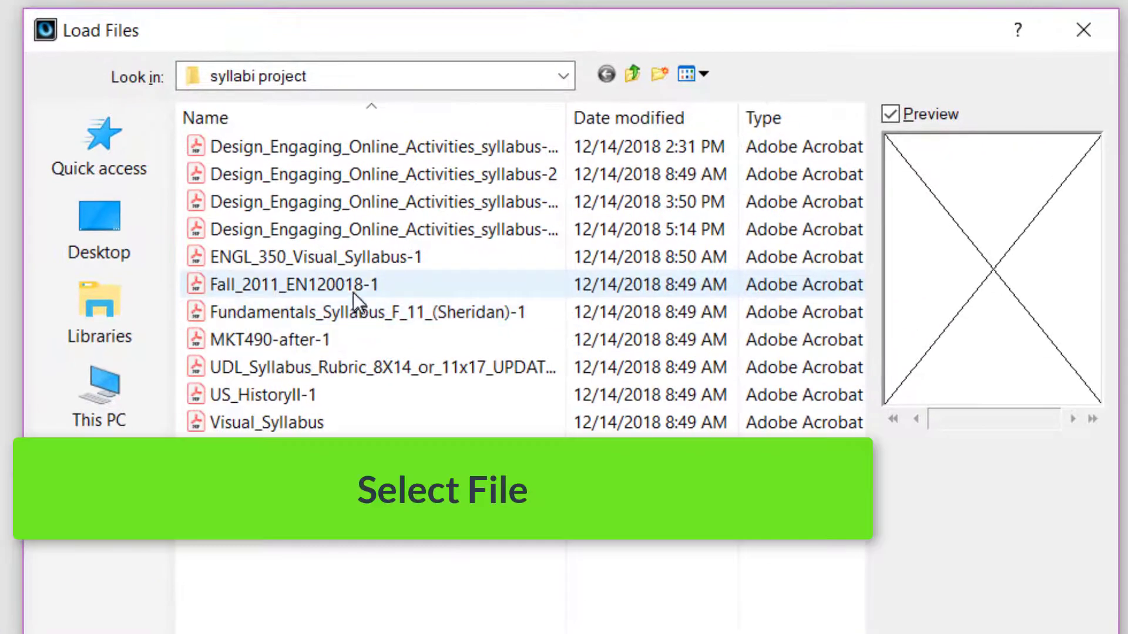
click(392, 305)
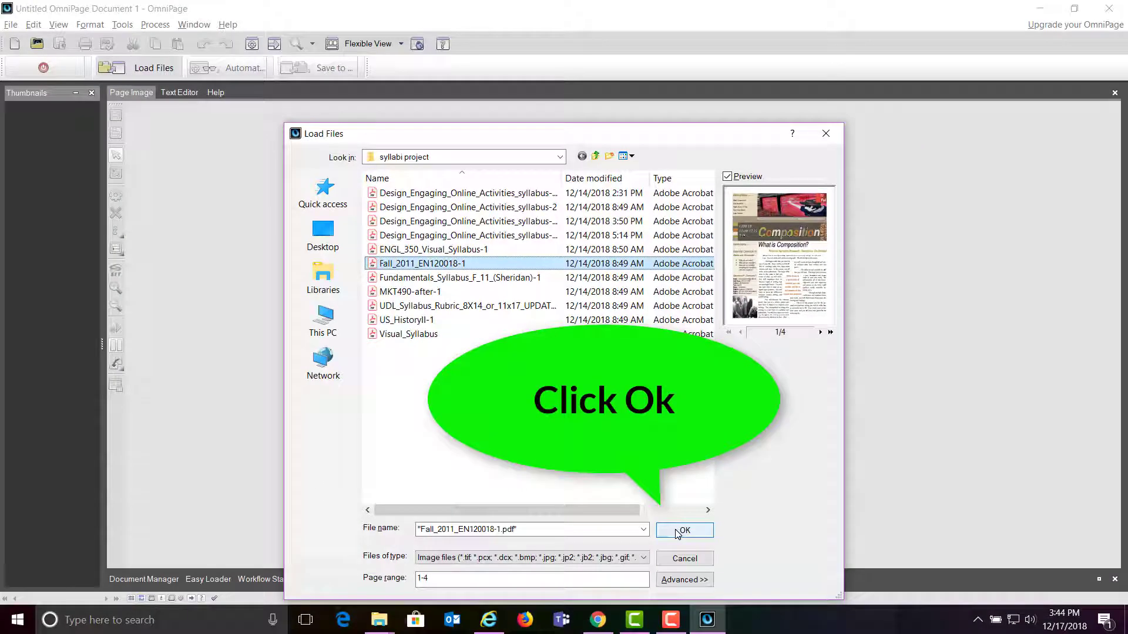
click(682, 530)
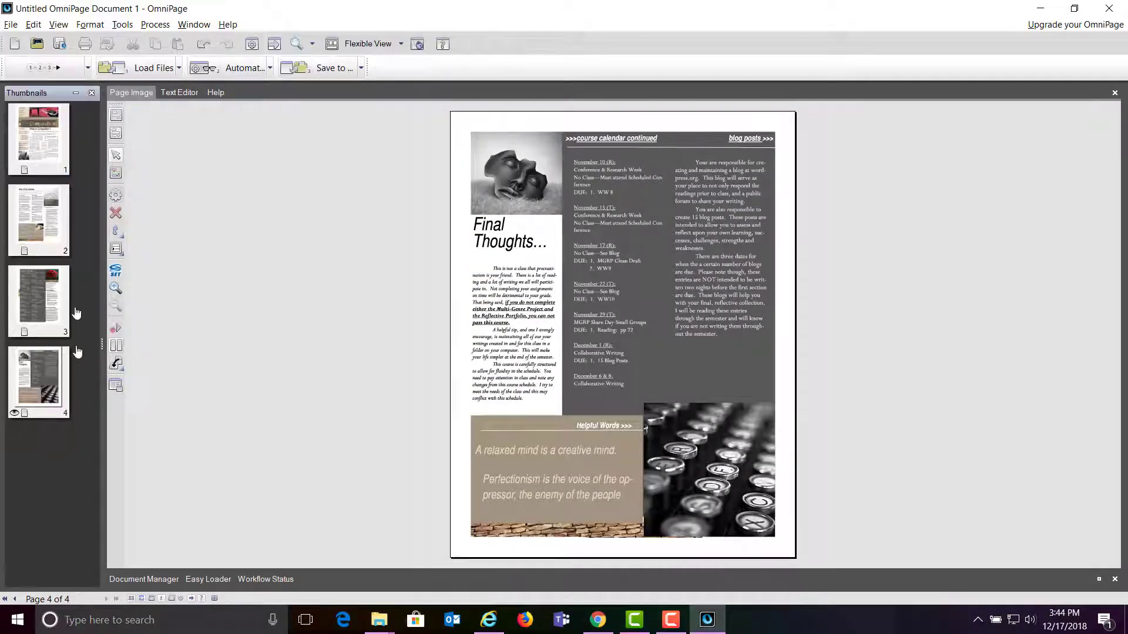
Step: On page 1, zone the 'In this syllabus' list, course overview subtitle and 2011 Fall badge as text
click(52, 150)
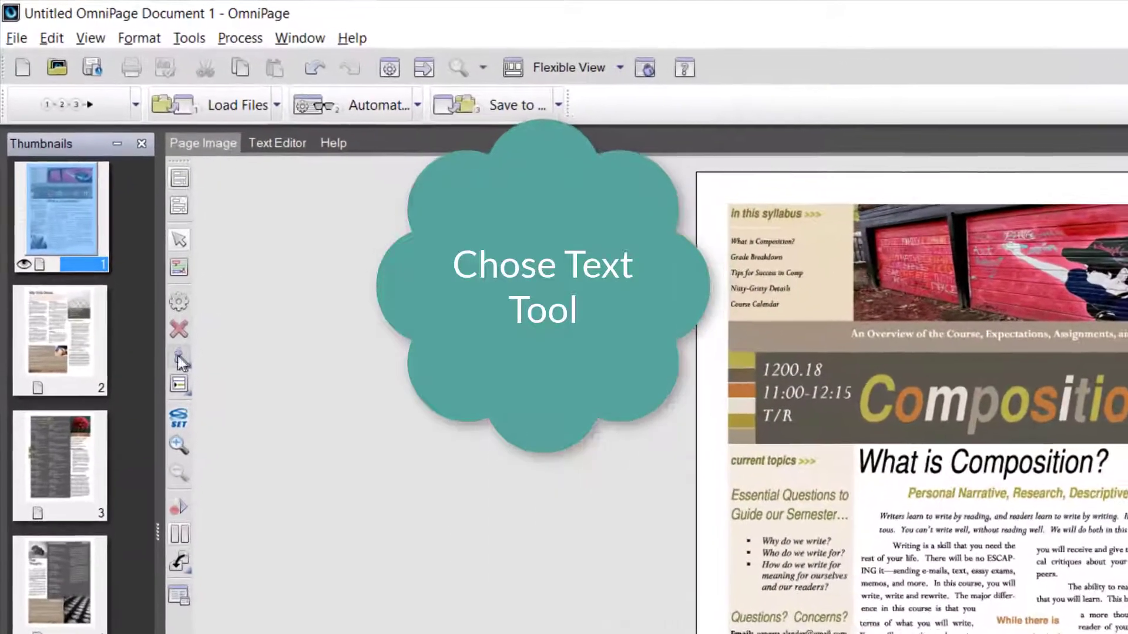
click(116, 230)
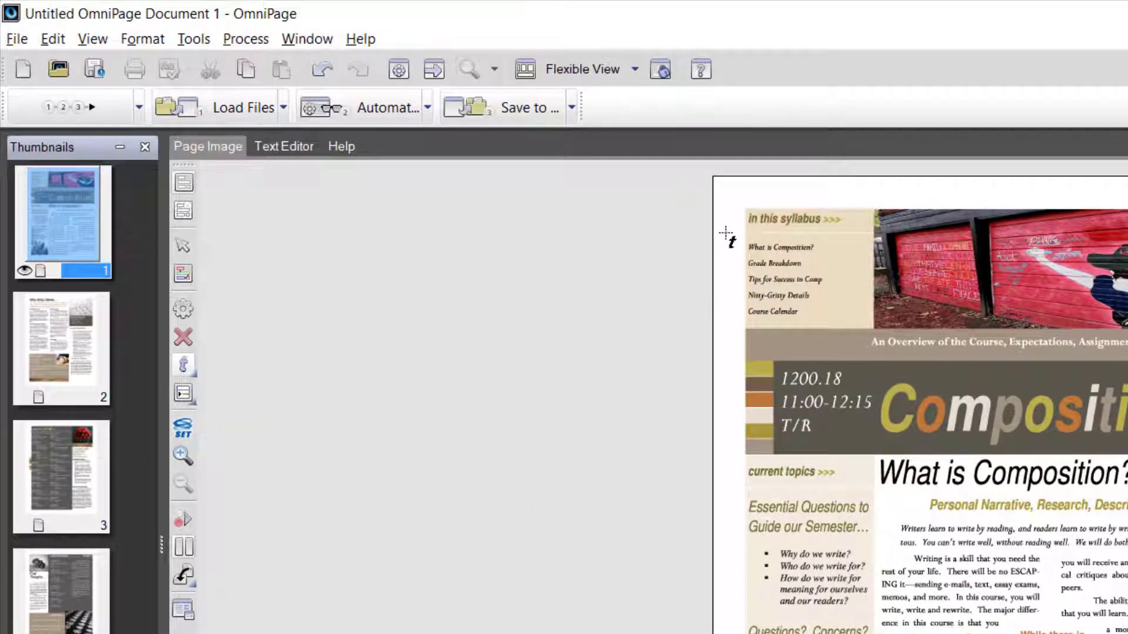
drag(738, 200, 846, 323)
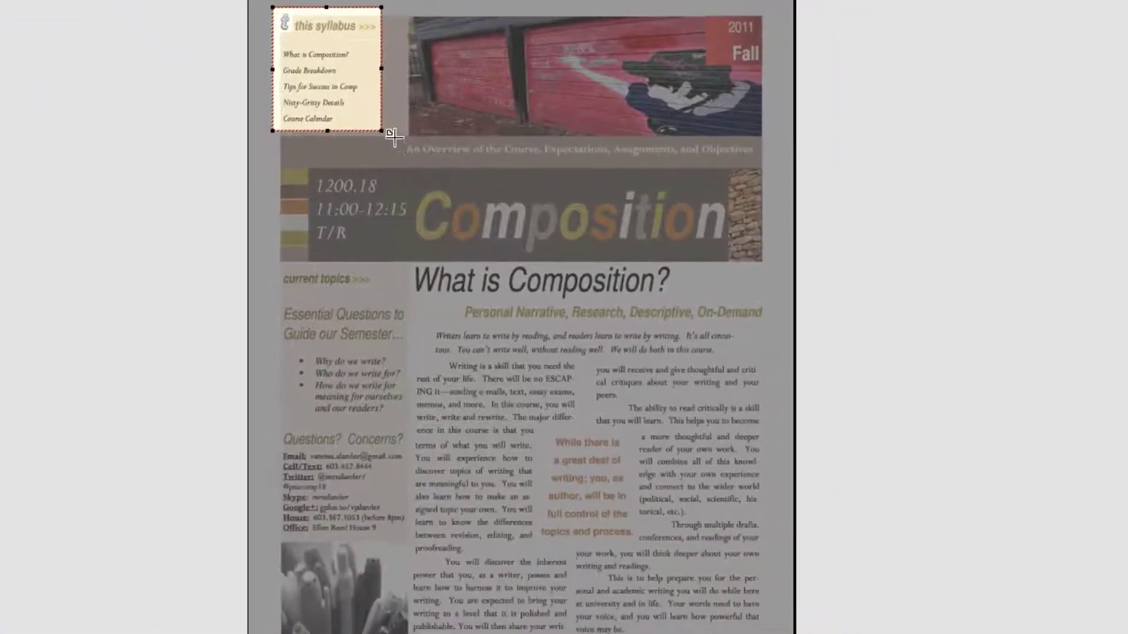
drag(394, 136, 760, 167)
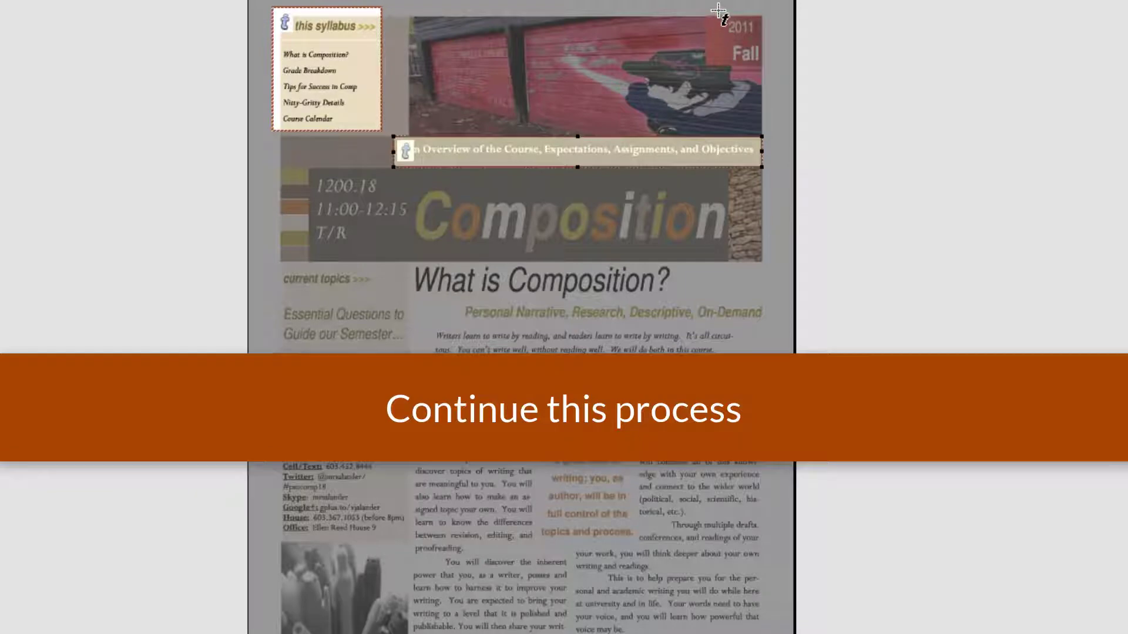
drag(718, 11, 769, 70)
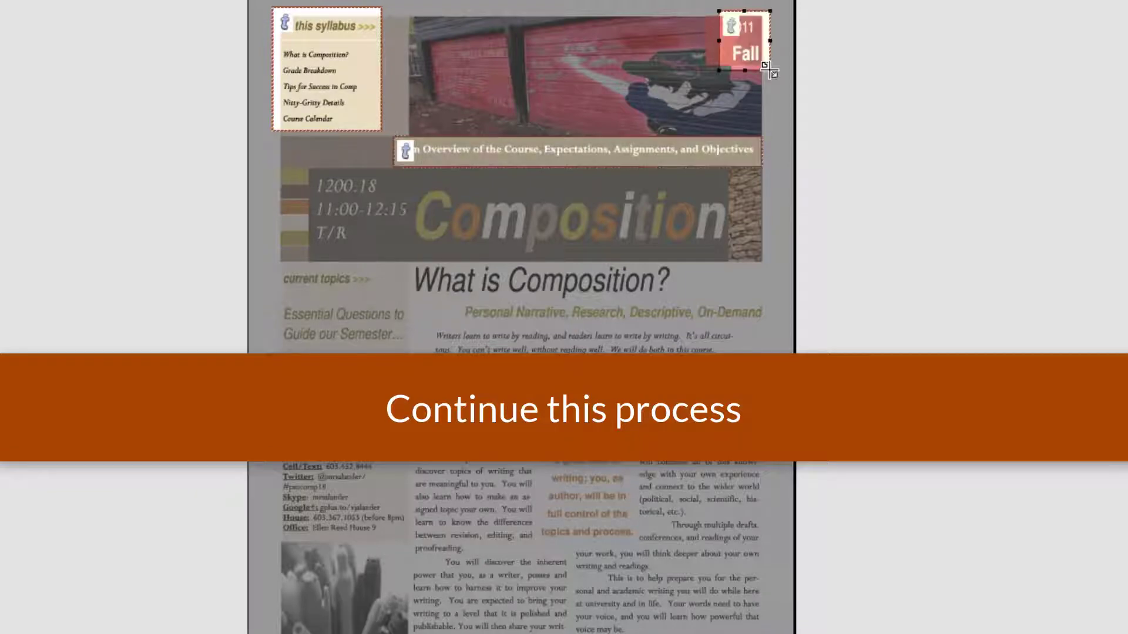
Step: Zone the course details, Composition banner, topics column, 'What is Composition?' heading and Personal Narrative subtitle
drag(310, 169, 408, 251)
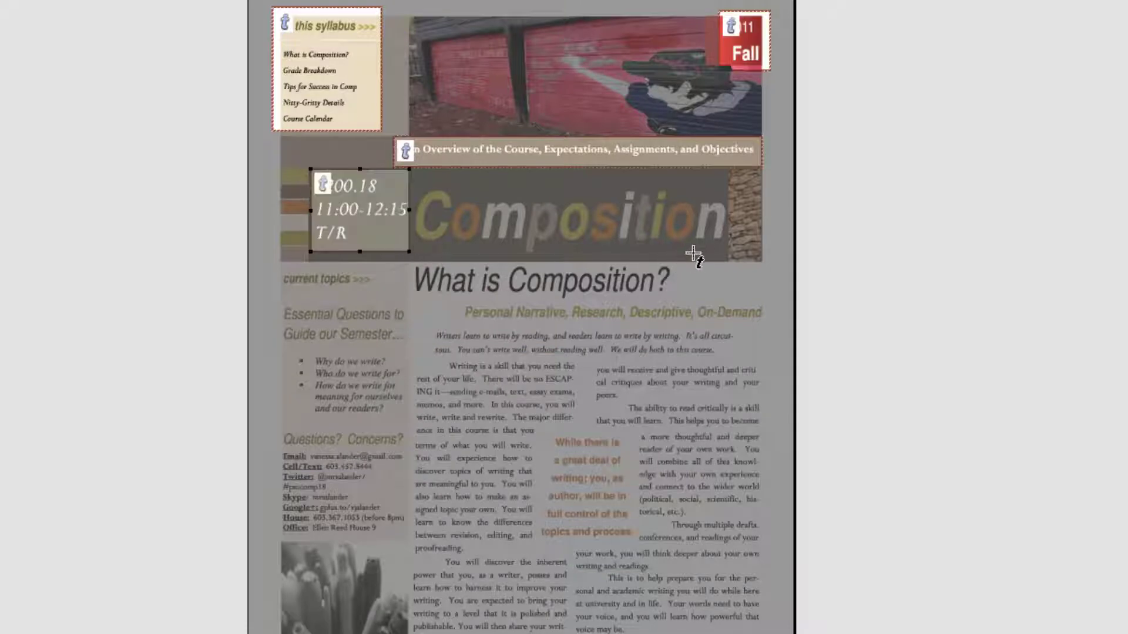
drag(712, 191, 410, 183)
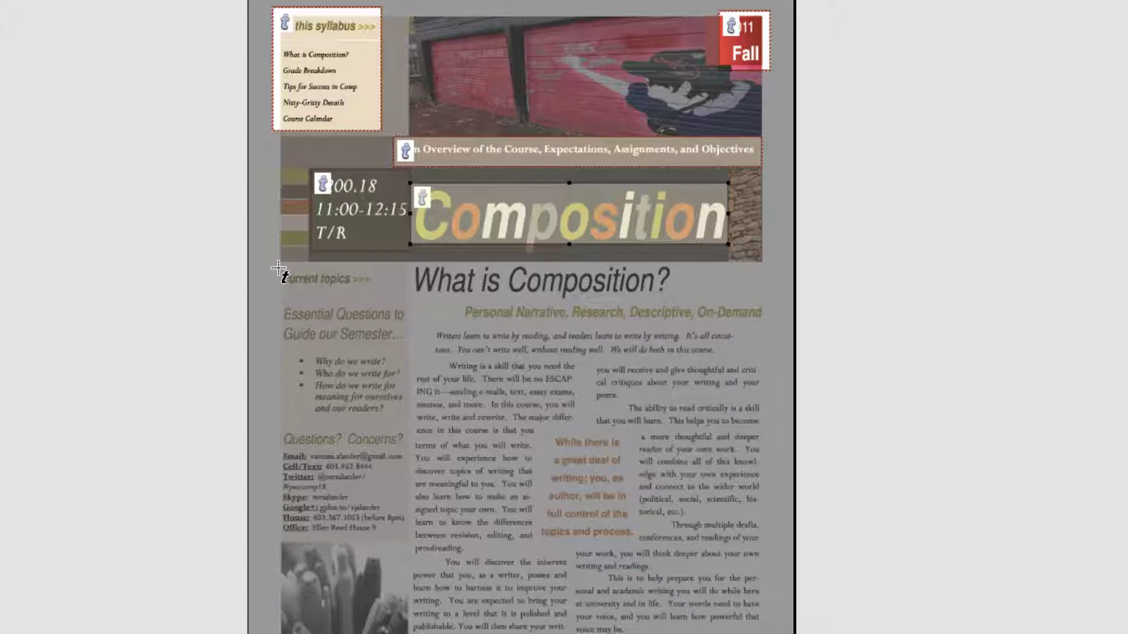
drag(278, 268, 408, 535)
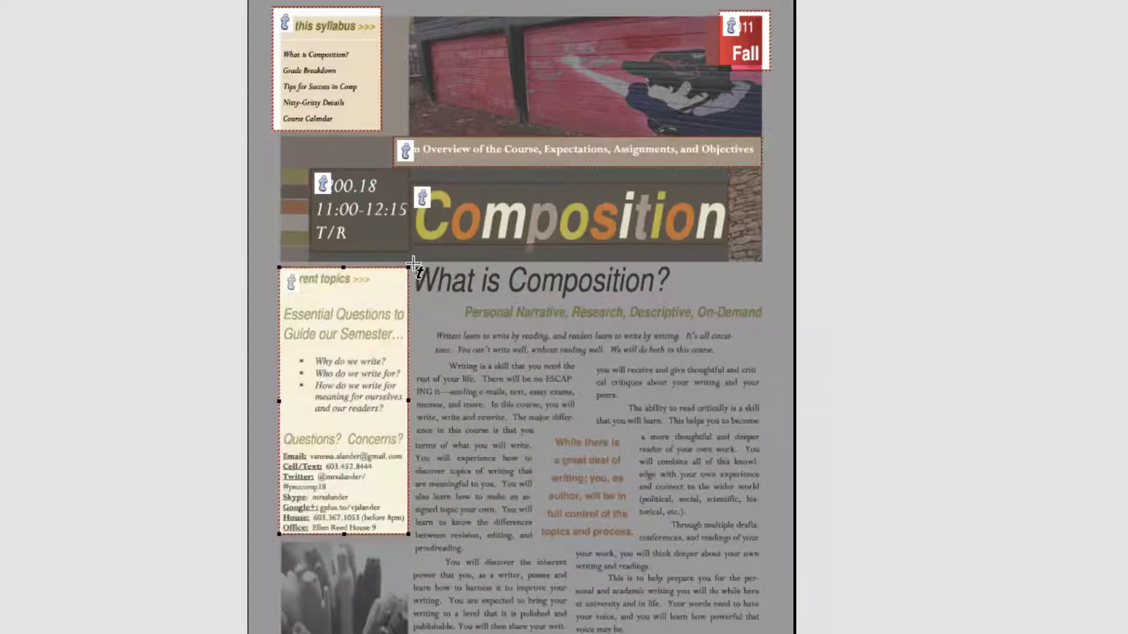
drag(412, 262, 676, 293)
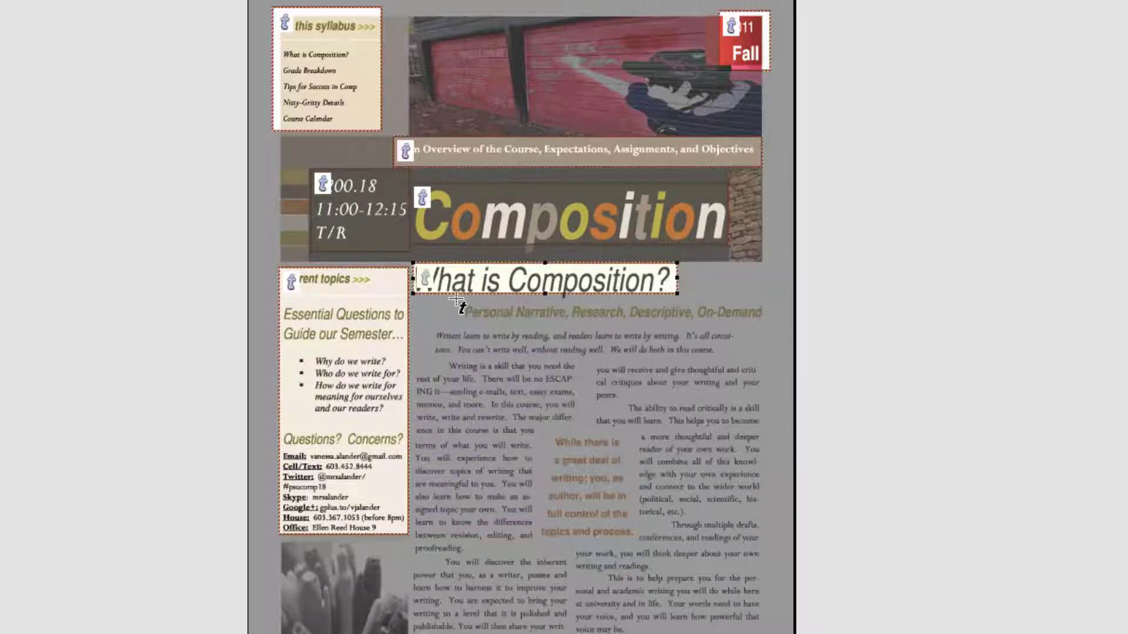
drag(456, 299, 766, 320)
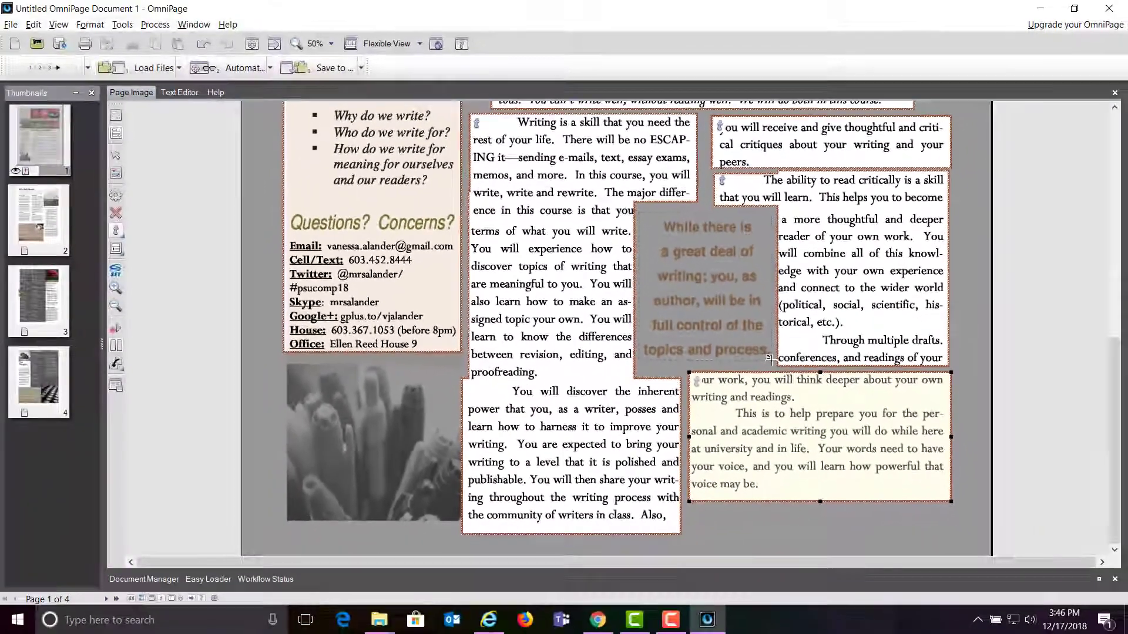
Step: Switch the zone-drawing tool from text to graphic zones
click(764, 353)
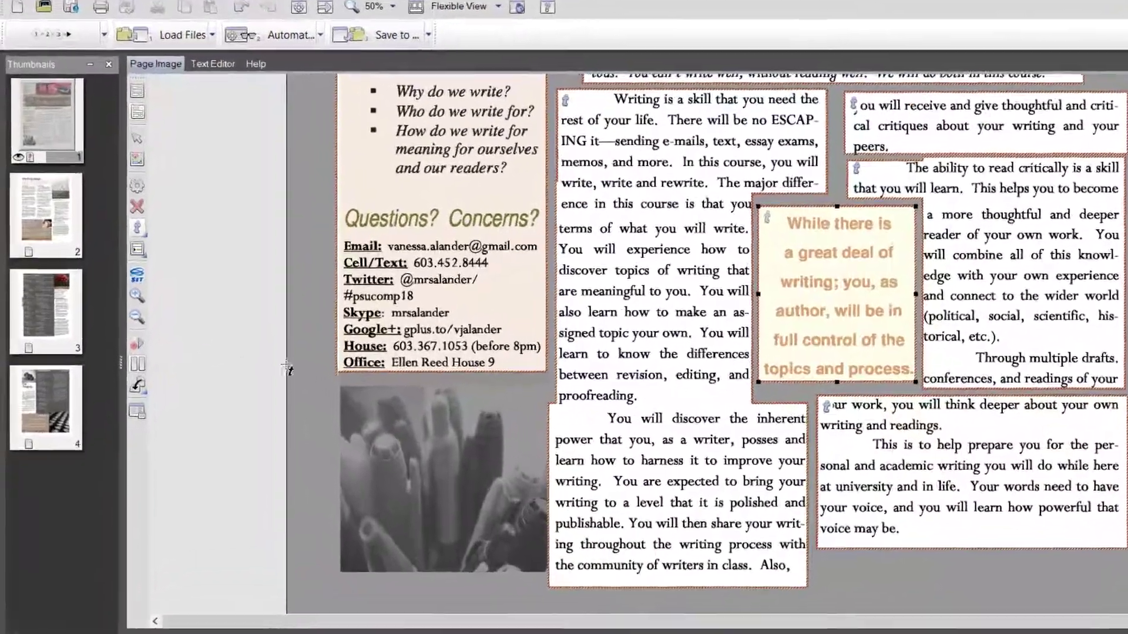
scroll(287, 369, up, 10)
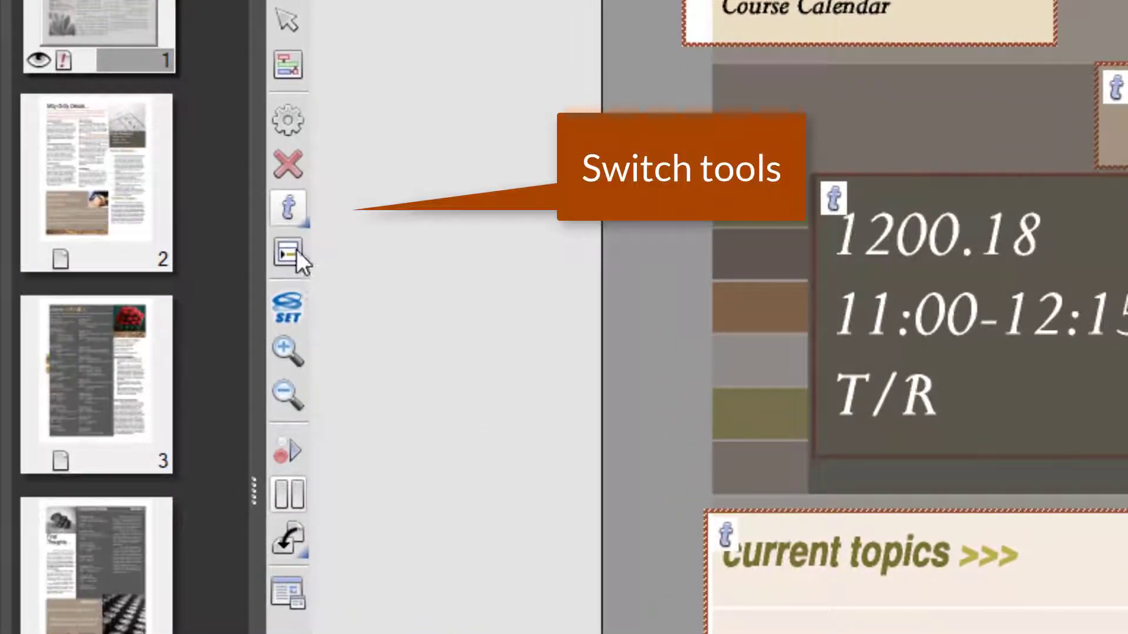
click(304, 217)
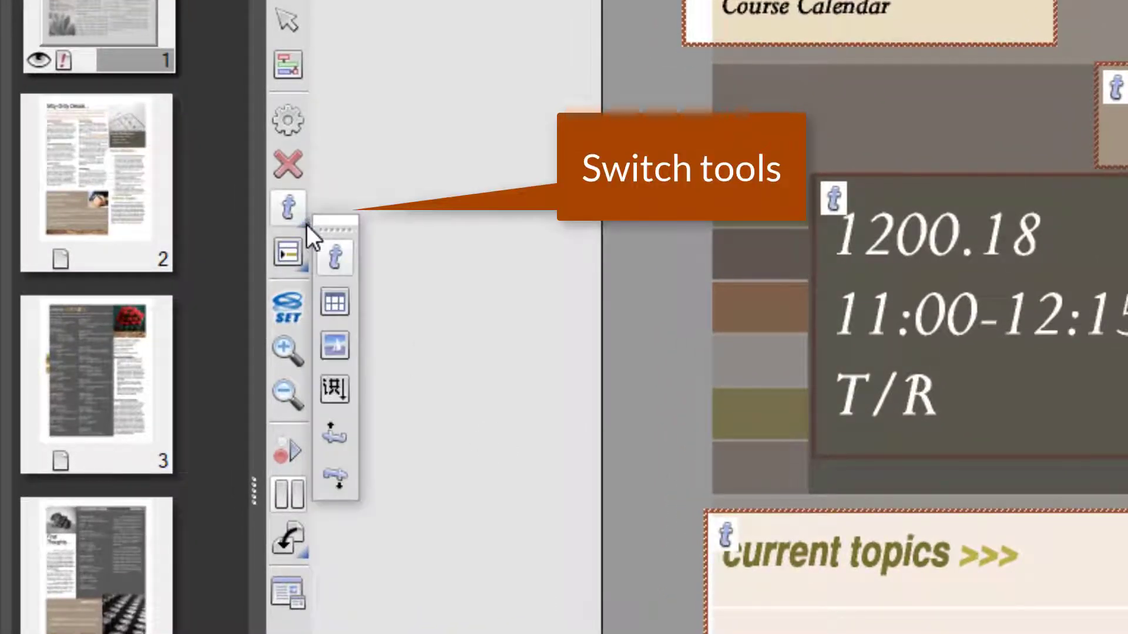
click(332, 352)
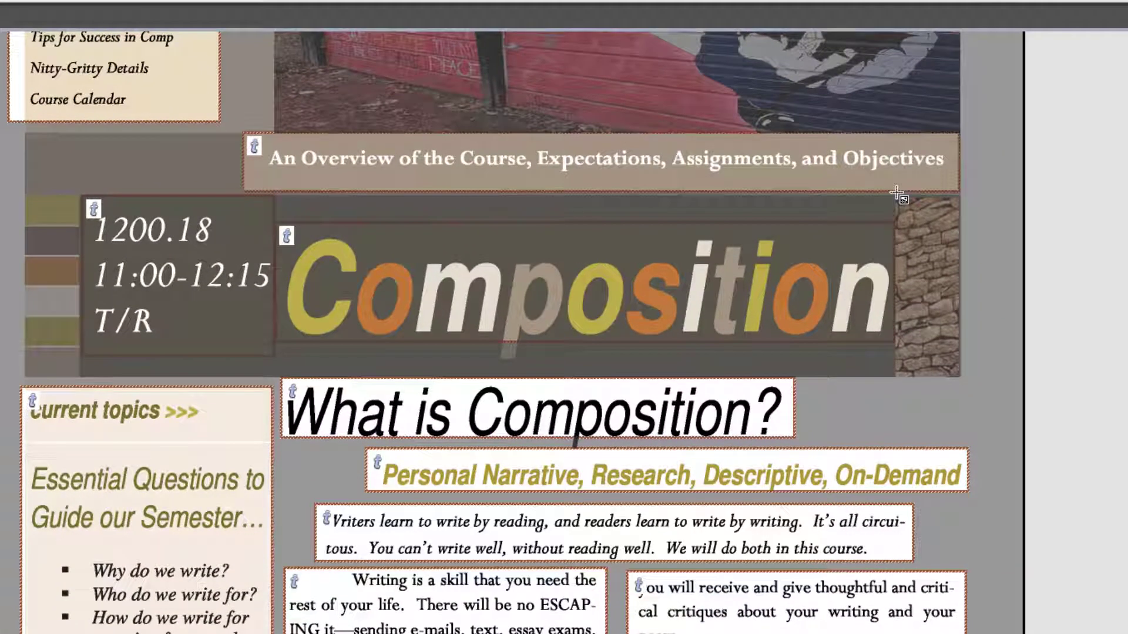
Step: Mark the garage mural photo as a picture zone reaching the photo's right edge
click(897, 192)
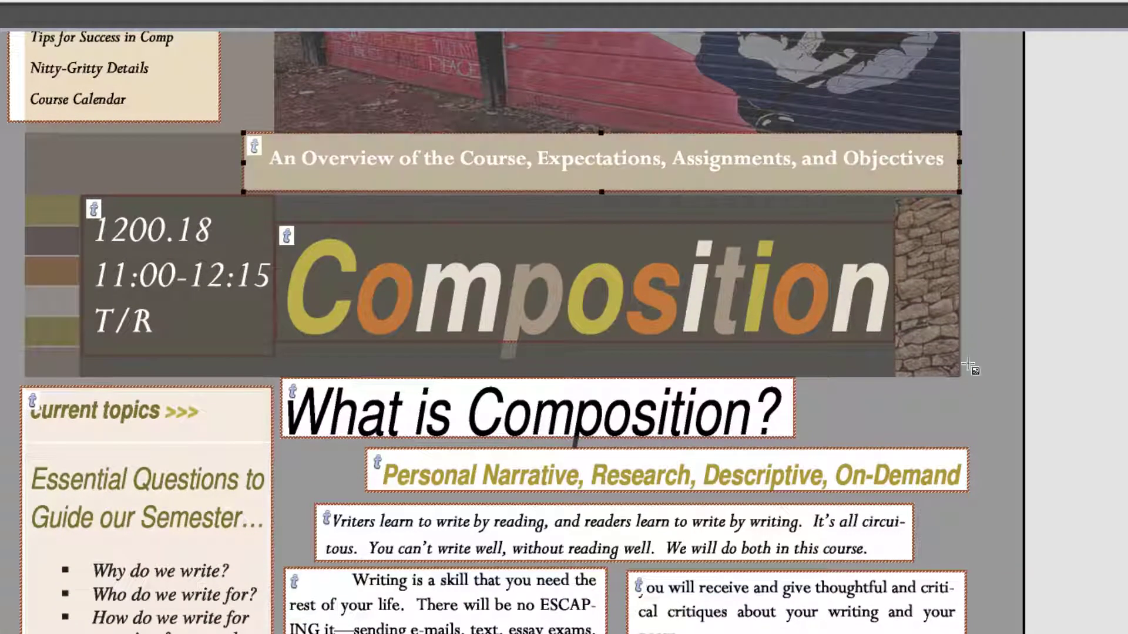
scroll(529, 235, up, 3)
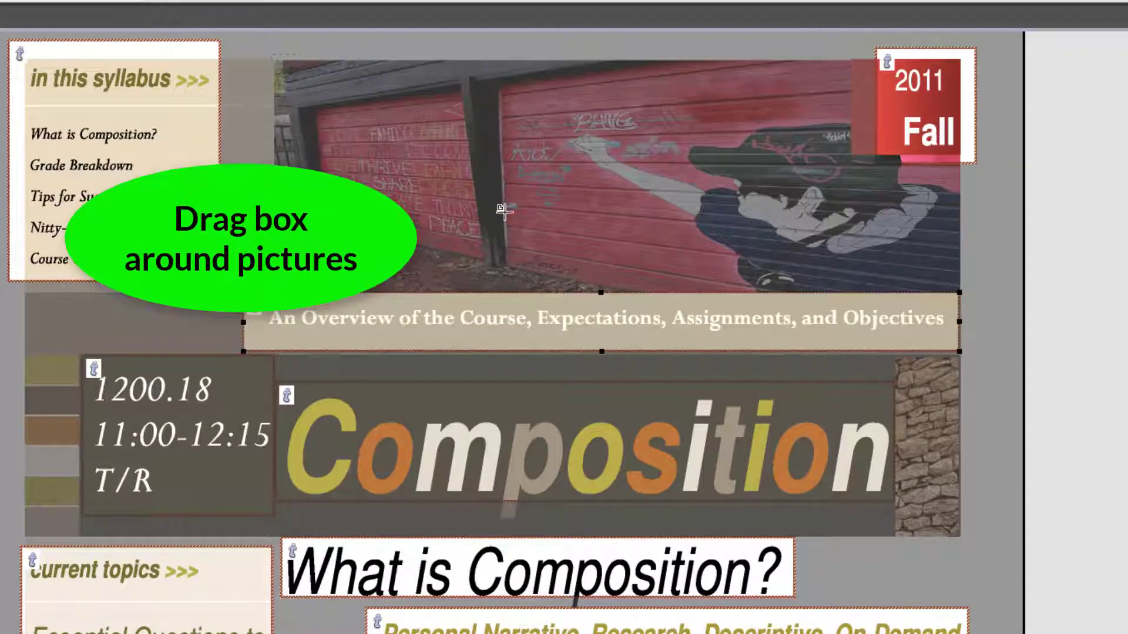
drag(504, 211, 871, 292)
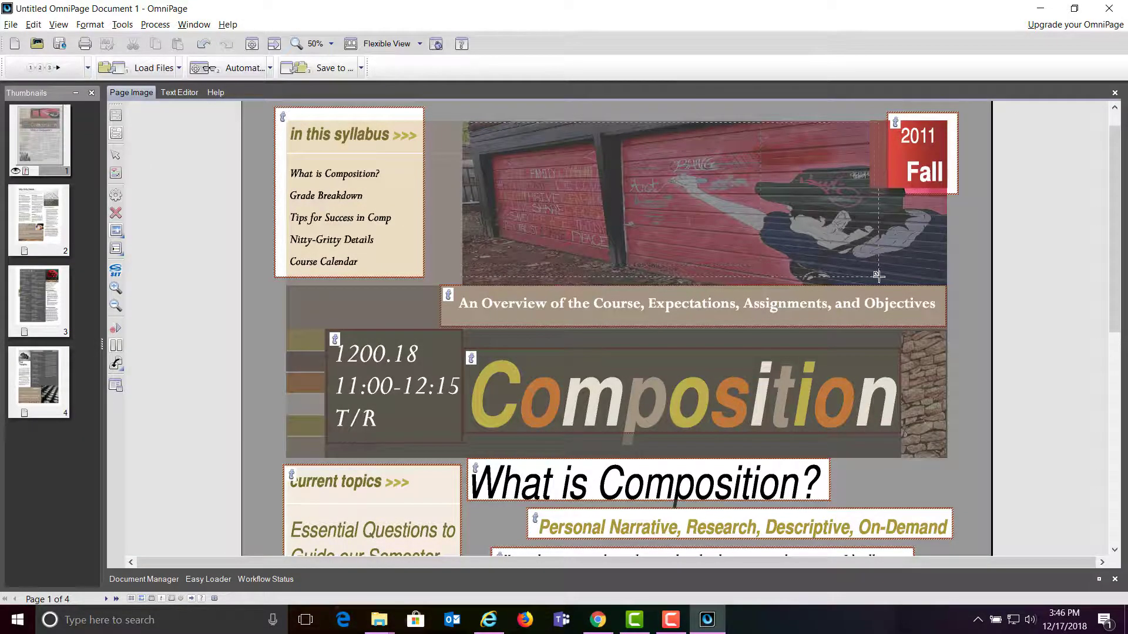
drag(872, 275, 872, 276)
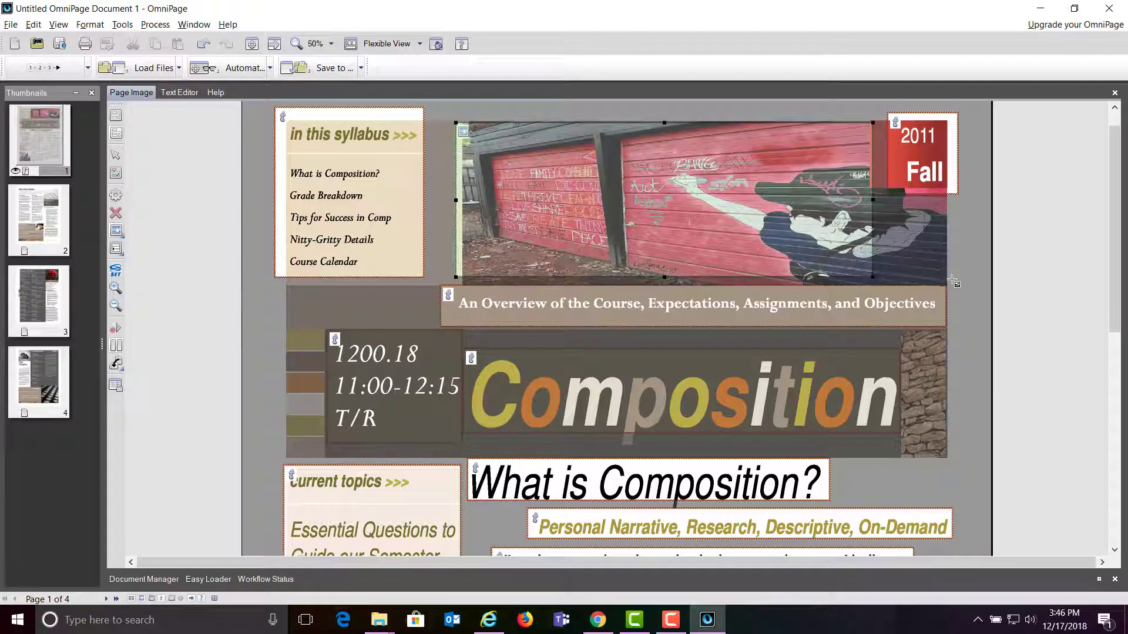
drag(939, 257, 862, 189)
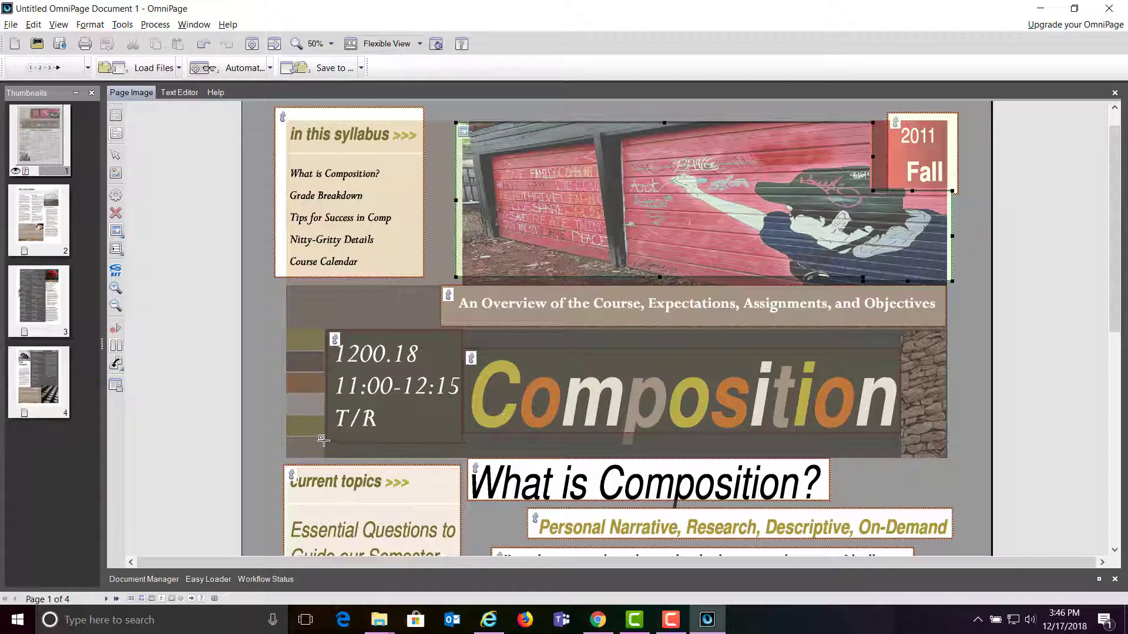
Step: Mark the coloured strip, stone strip and block left of the overview banner as pictures
drag(323, 440, 324, 442)
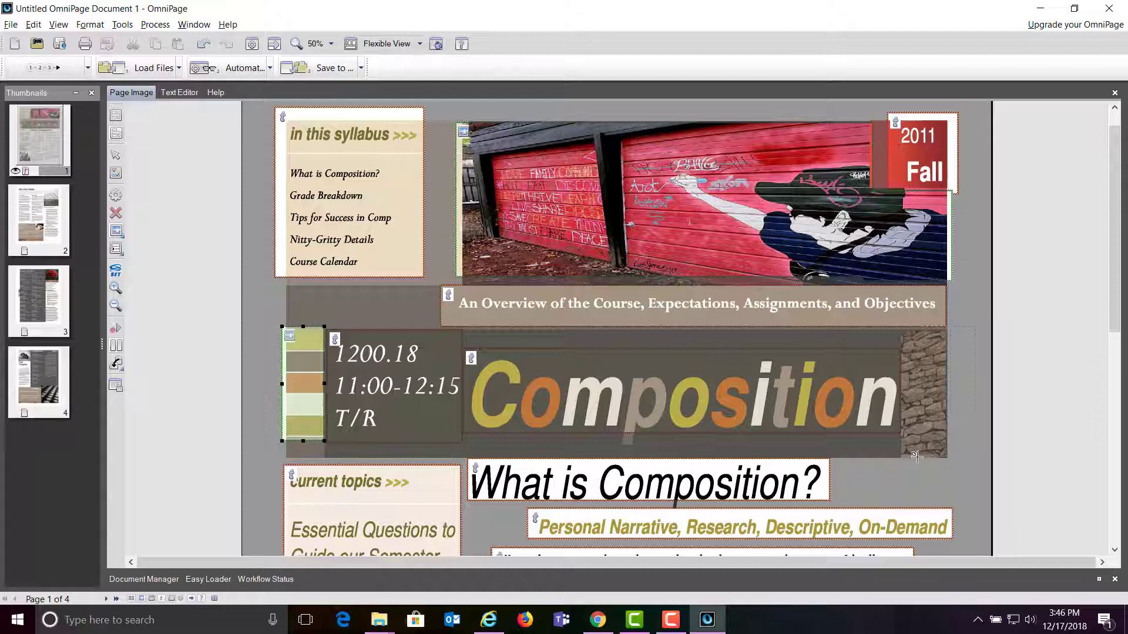
drag(902, 459, 903, 461)
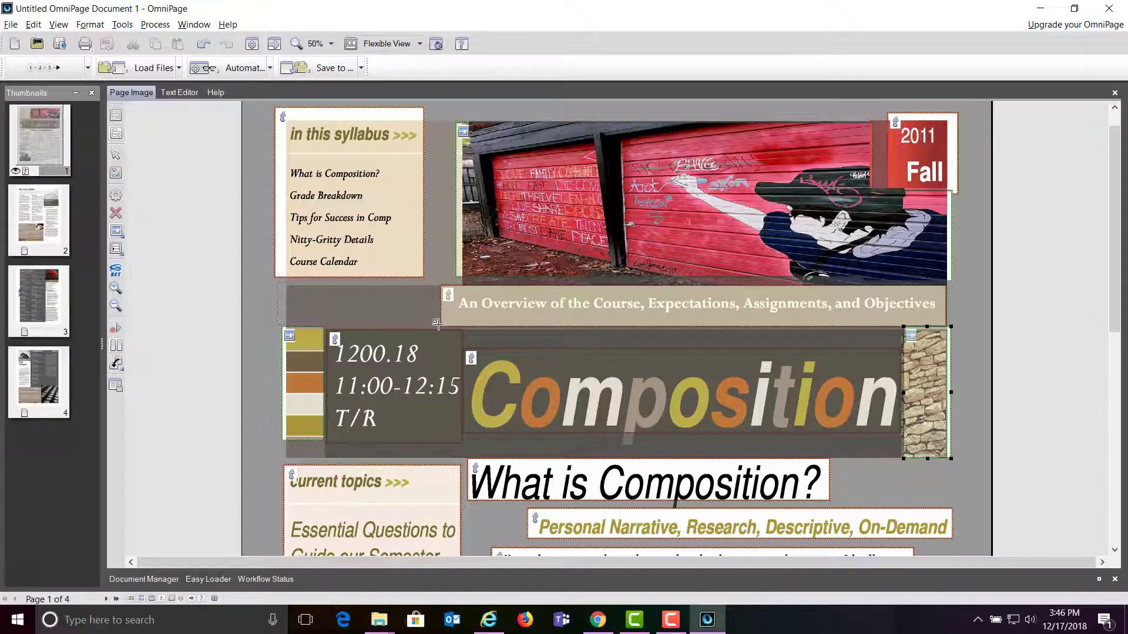
drag(438, 323, 438, 324)
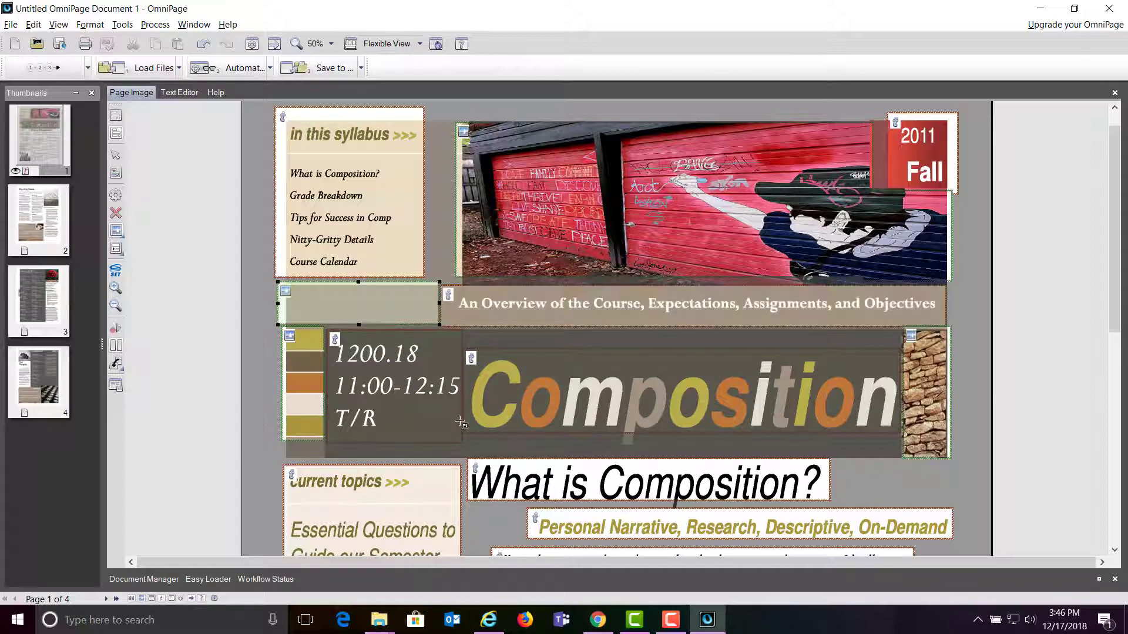
scroll(461, 421, down, 7)
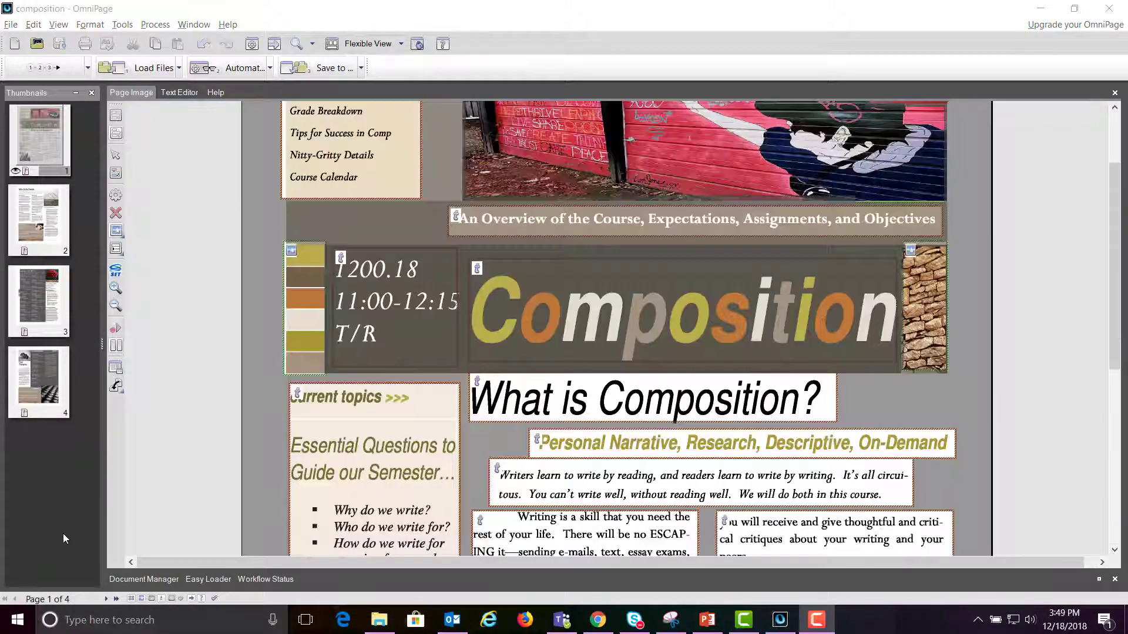
Step: Check the zoning on pages 2 through 4, then run Automatic OCR recognition
scroll(537, 315, down, 7)
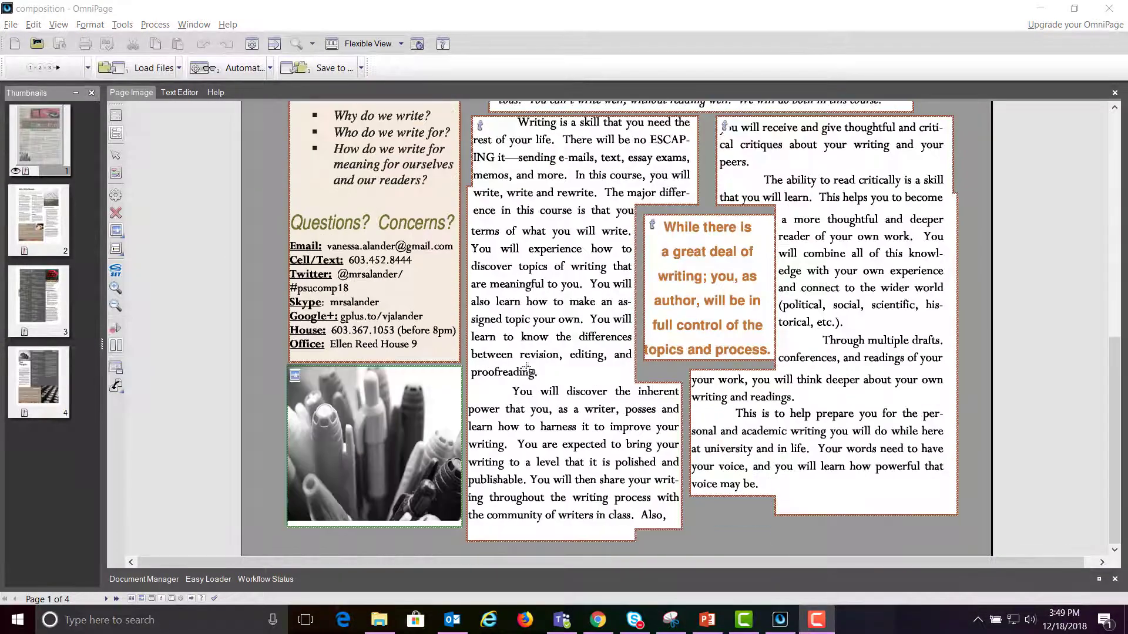
click(26, 214)
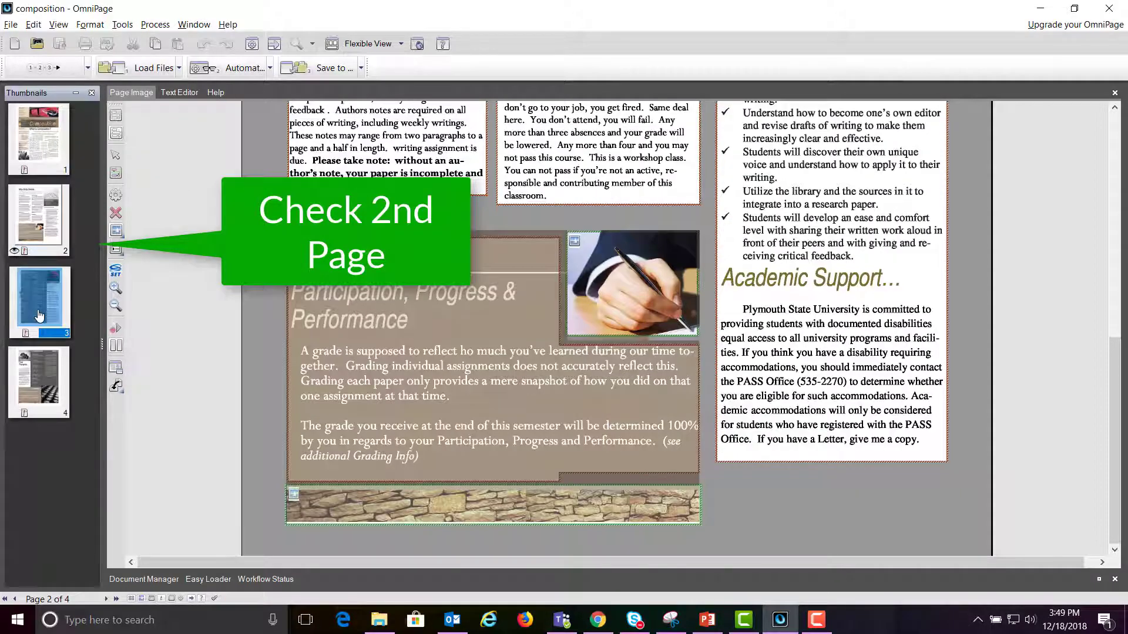
scroll(595, 369, down, 3)
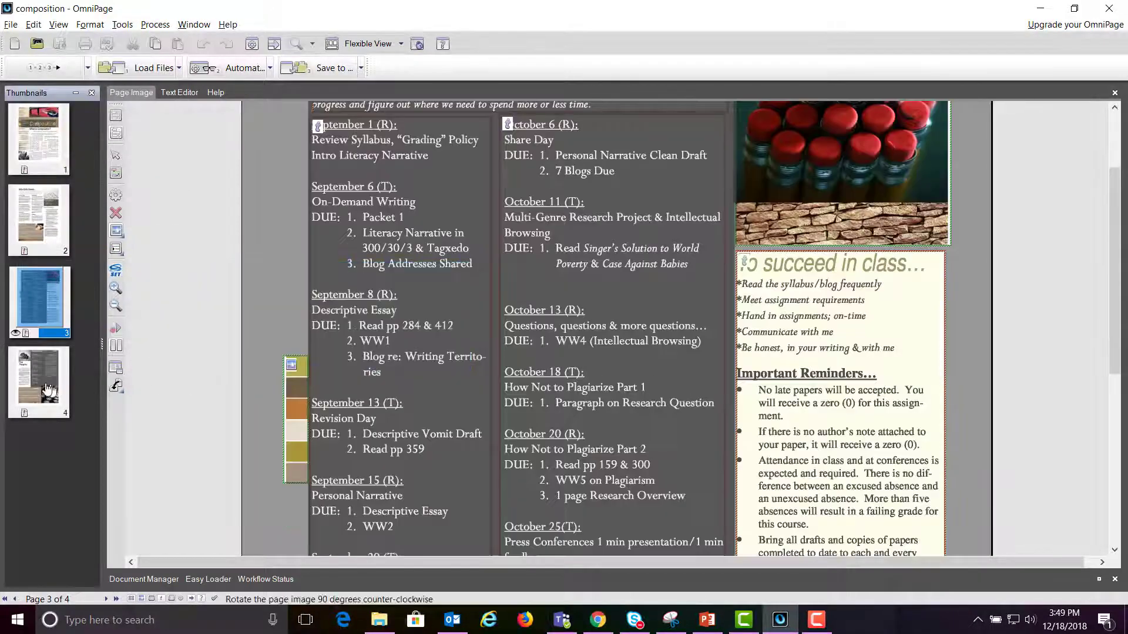
scroll(595, 311, down, 3)
scroll(595, 311, down, 10)
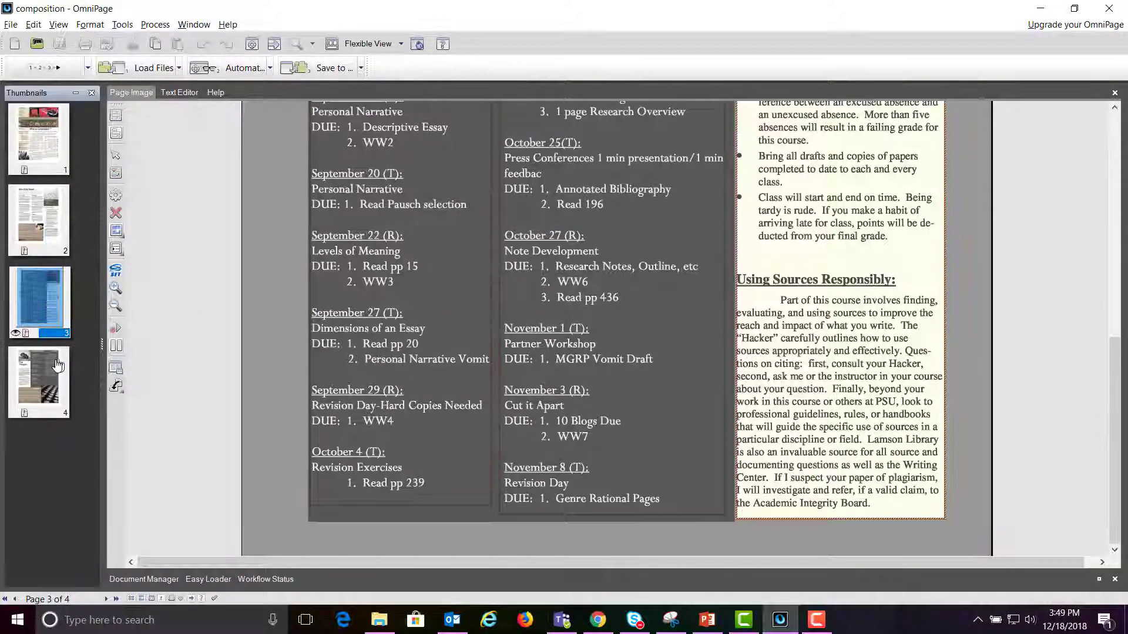
click(56, 366)
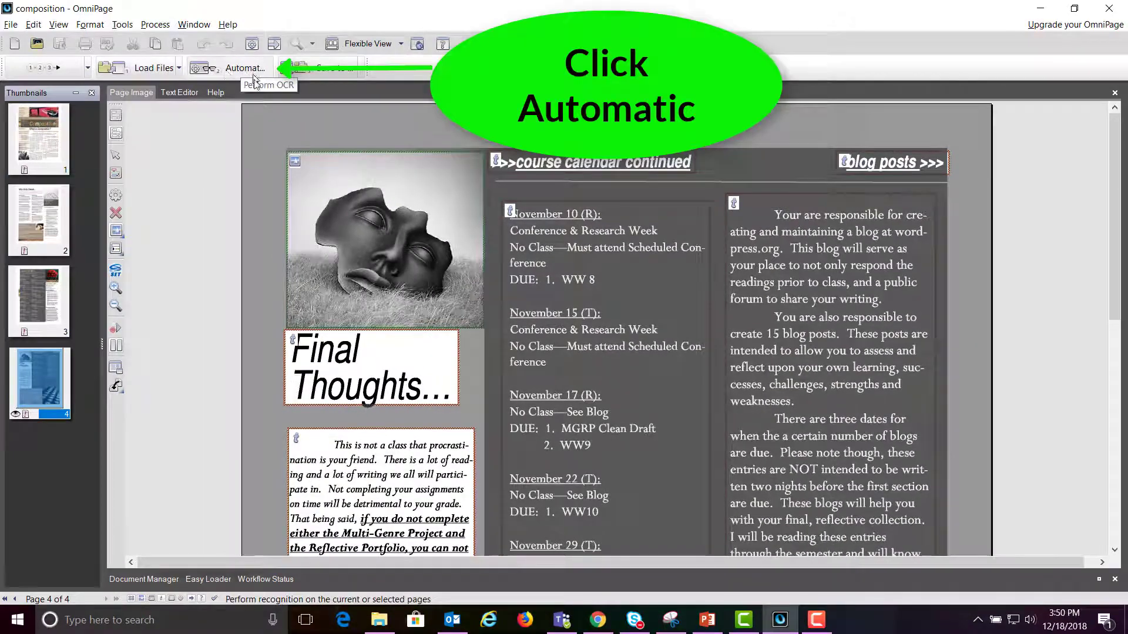
click(245, 69)
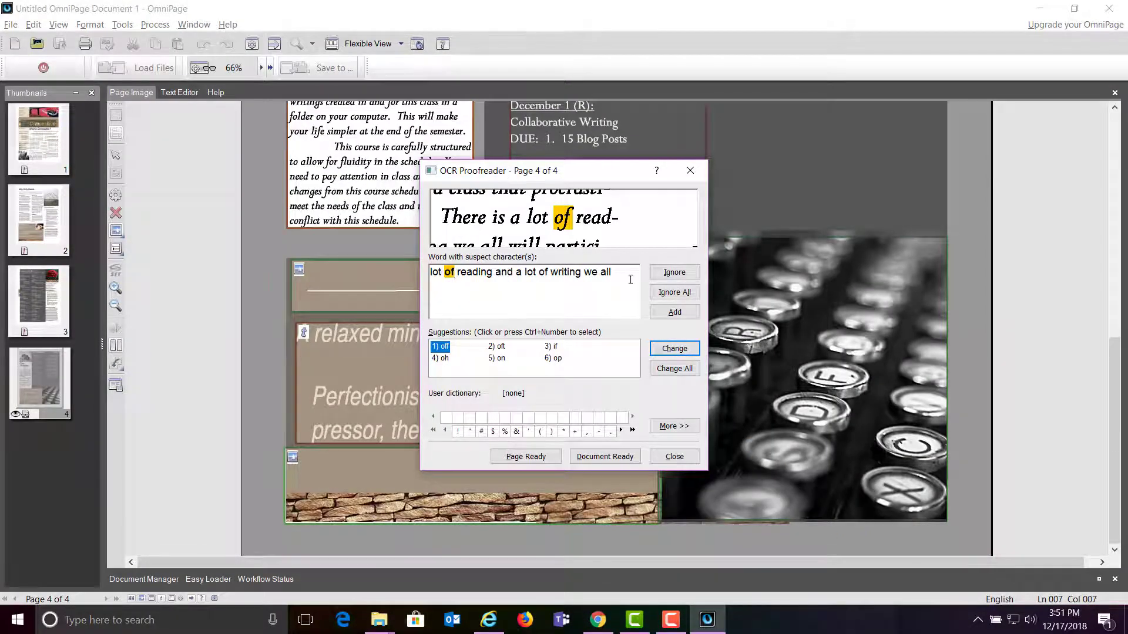
Step: Ignore correct suspect words on page 4 and delete the stray r after 'pass this course.'
click(671, 274)
click(672, 275)
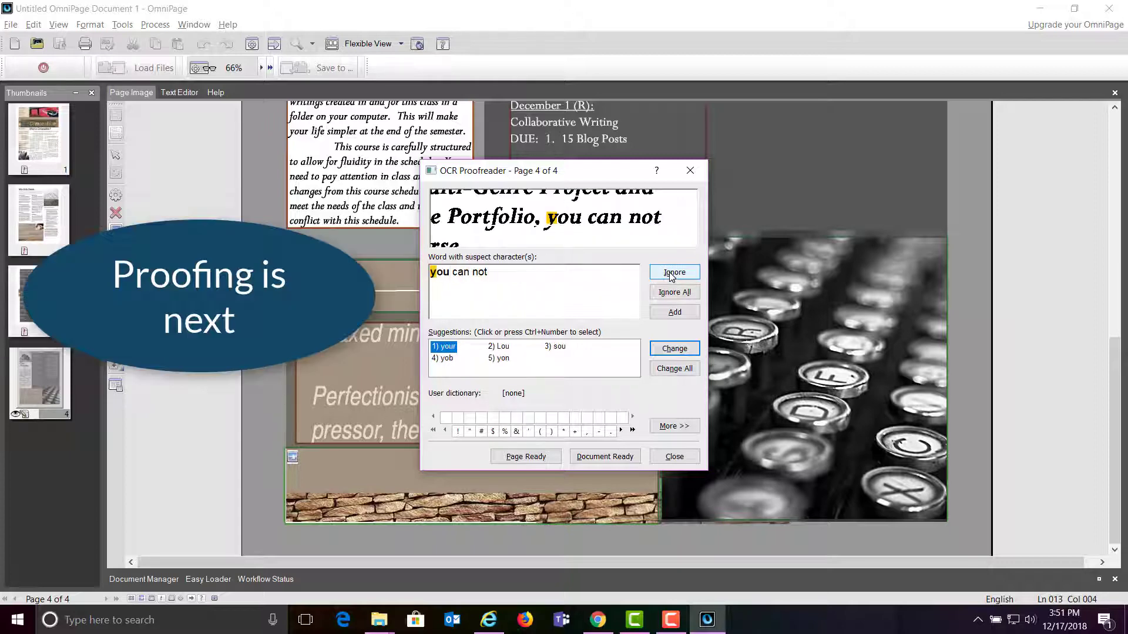
click(671, 273)
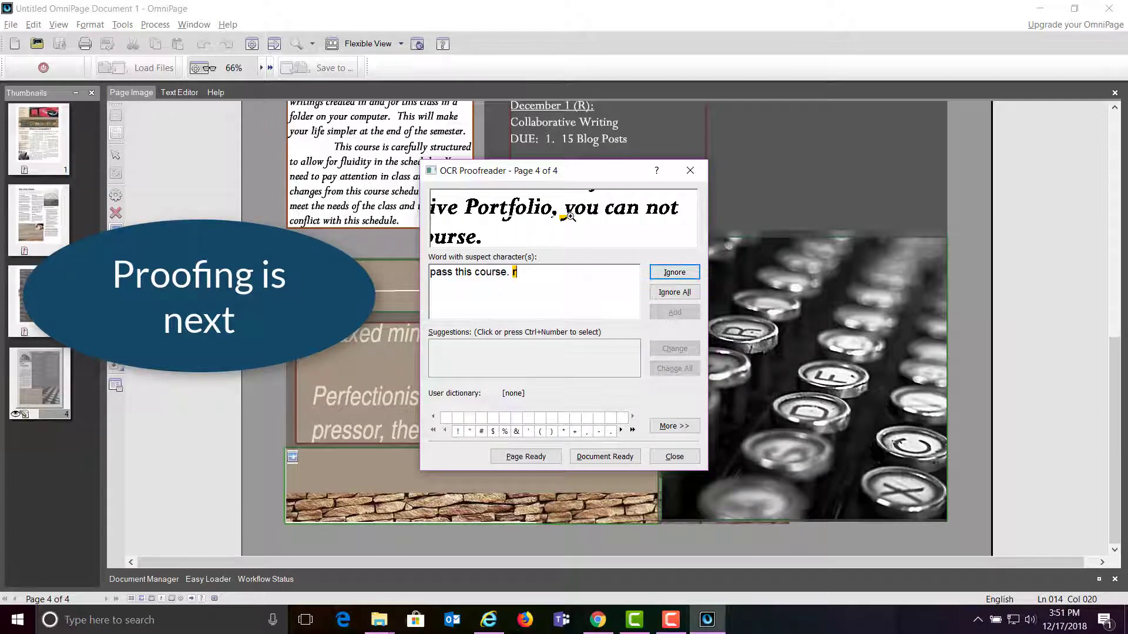
key(BackSpace)
click(667, 349)
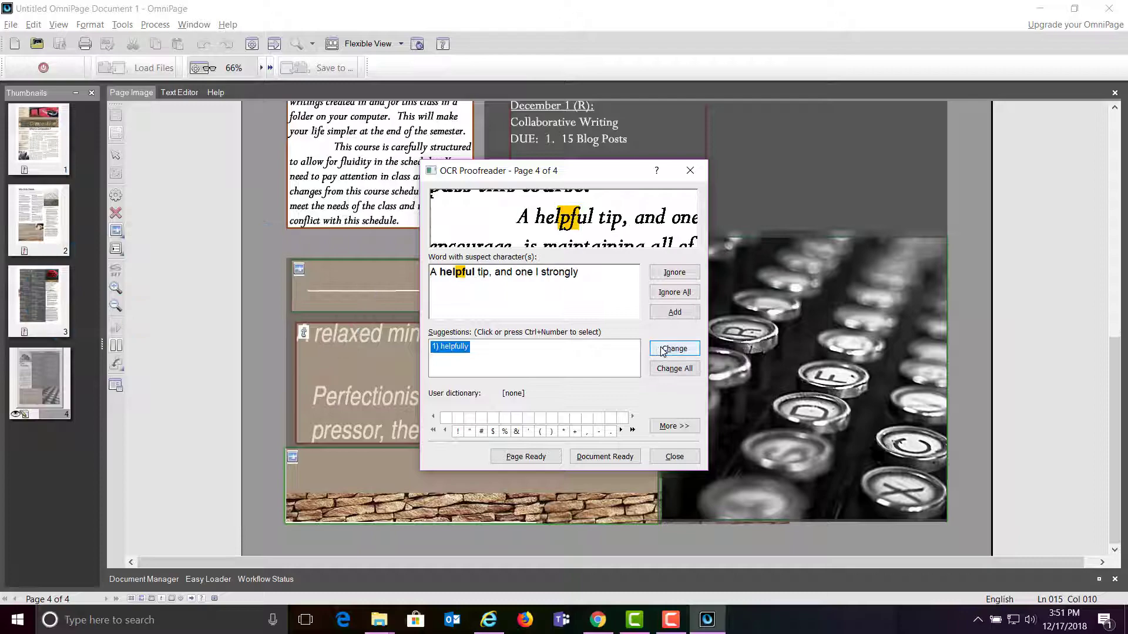
click(682, 276)
click(682, 276)
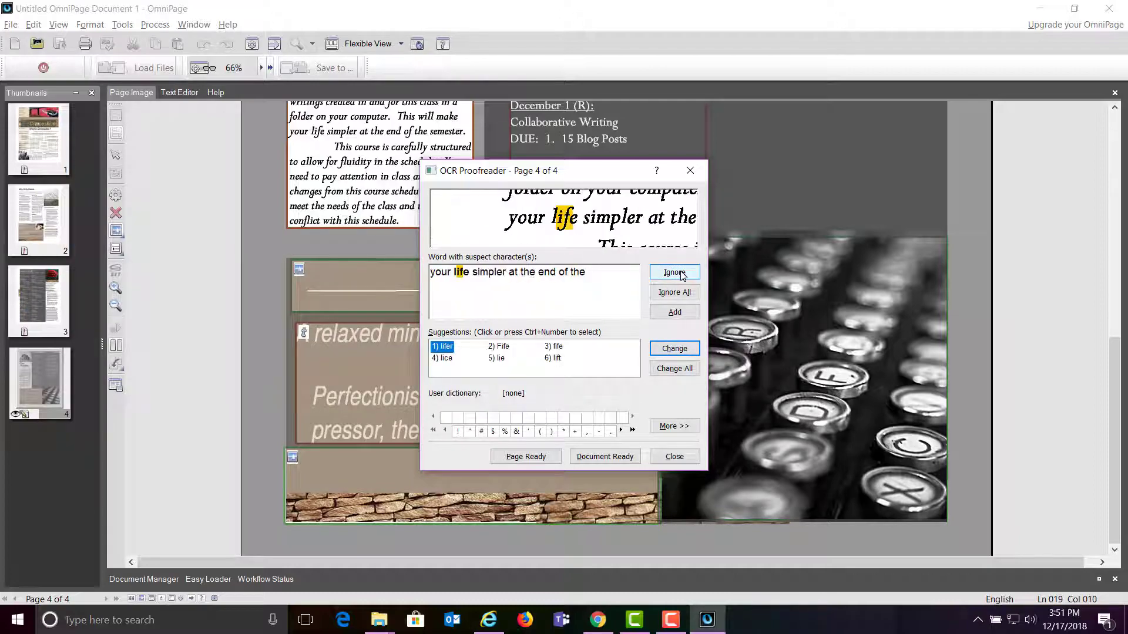
click(682, 276)
click(682, 276)
click(680, 273)
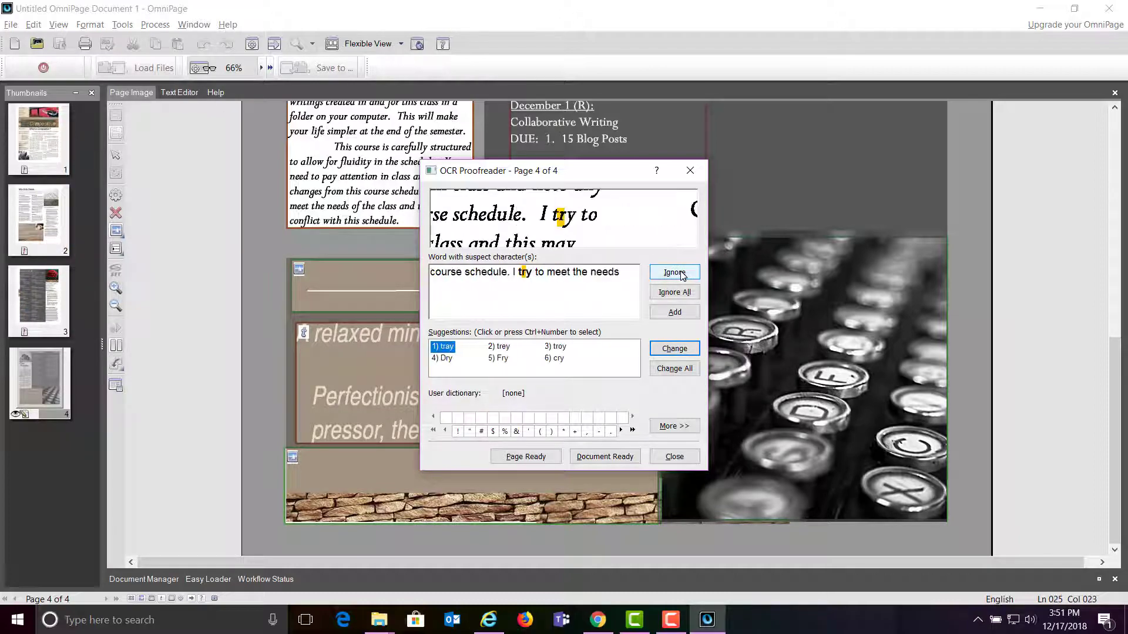
click(680, 274)
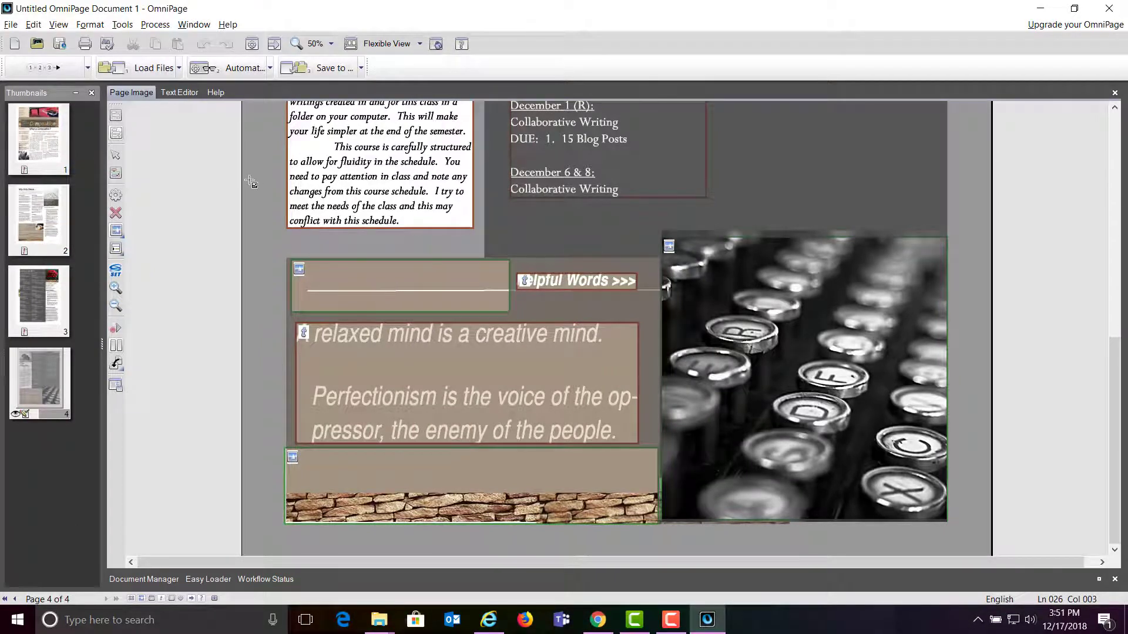
Step: Set the export to Flowing Page formatting with PDF Searchable Image file type
click(324, 69)
click(507, 478)
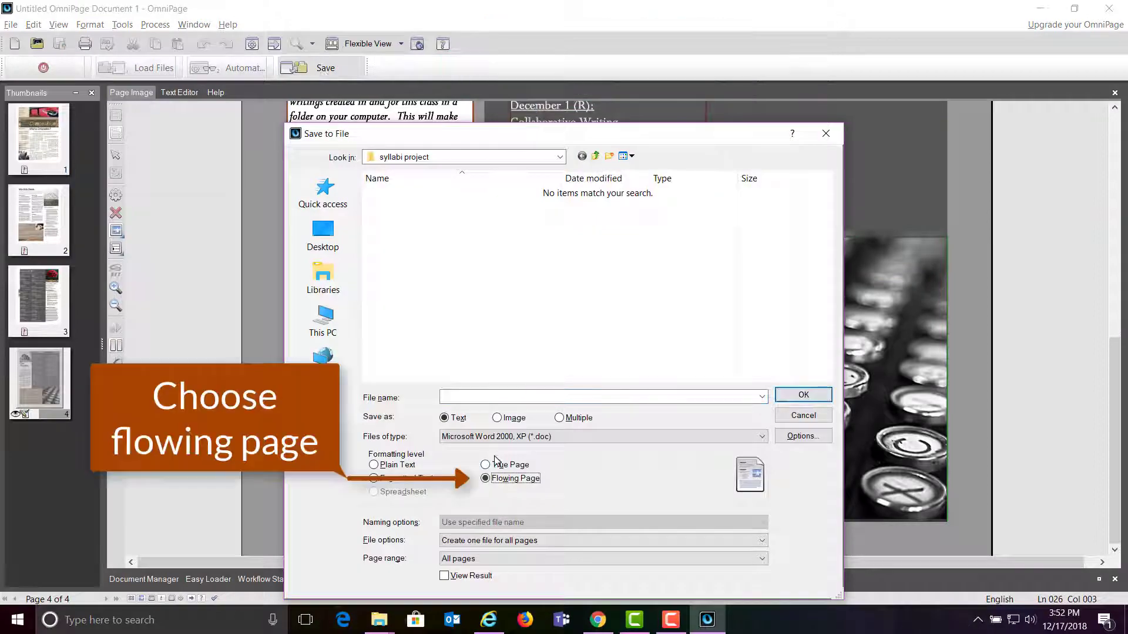
click(493, 438)
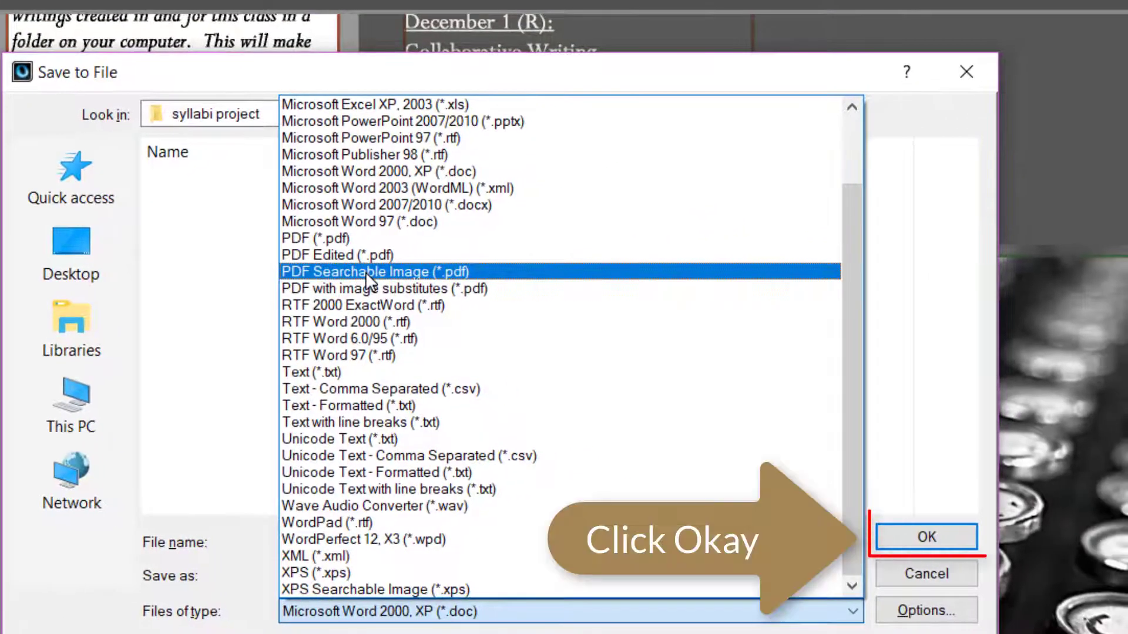
click(395, 261)
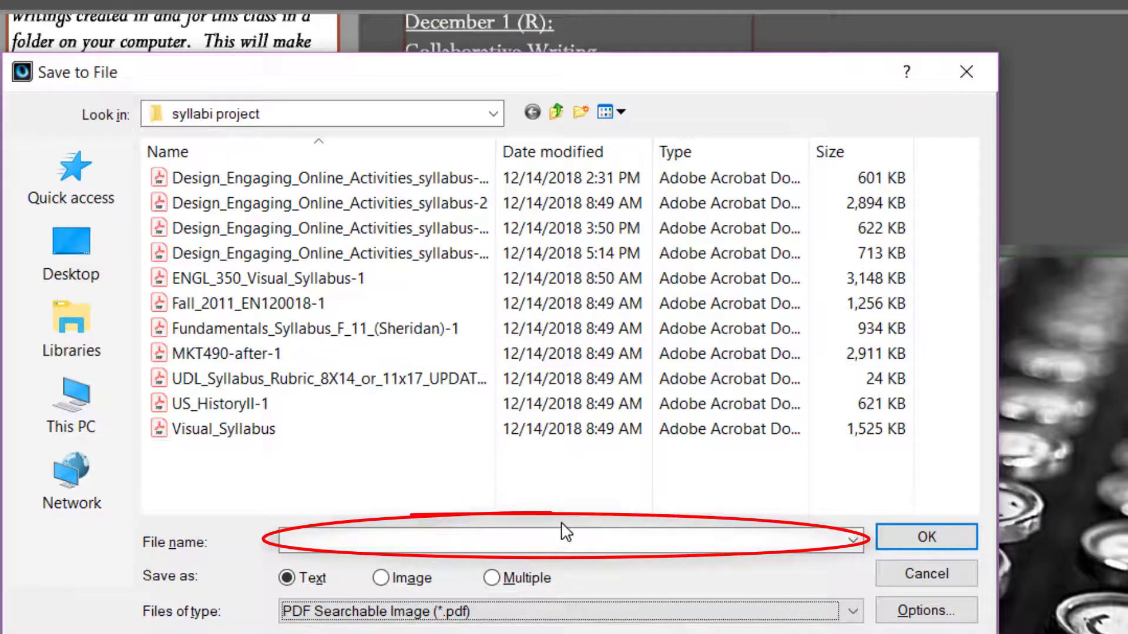
Step: Save the output as Design_Engaging_Online_Activities_syllabus-after omnipage.pdf in syllabi project
click(362, 543)
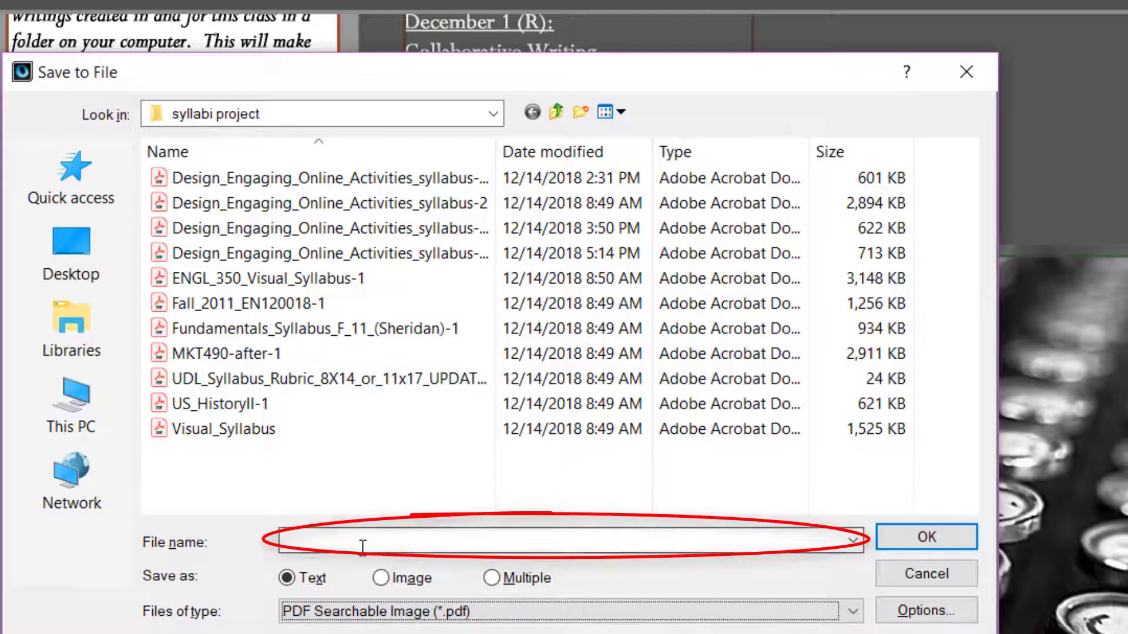
click(265, 185)
click(578, 540)
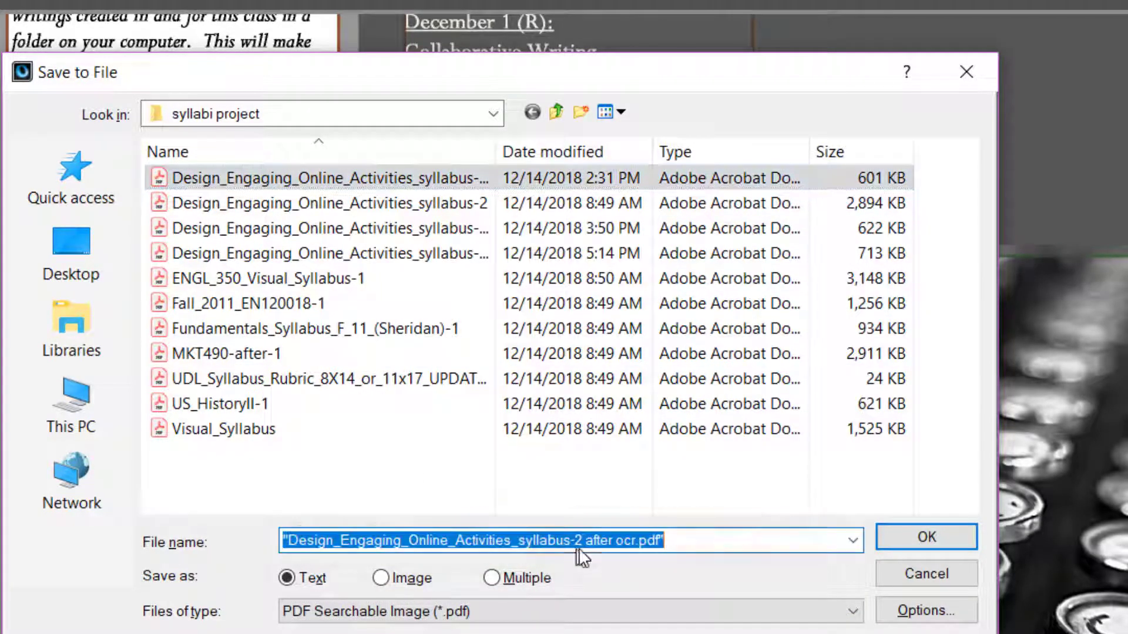
drag(578, 540, 635, 547)
text(after om)
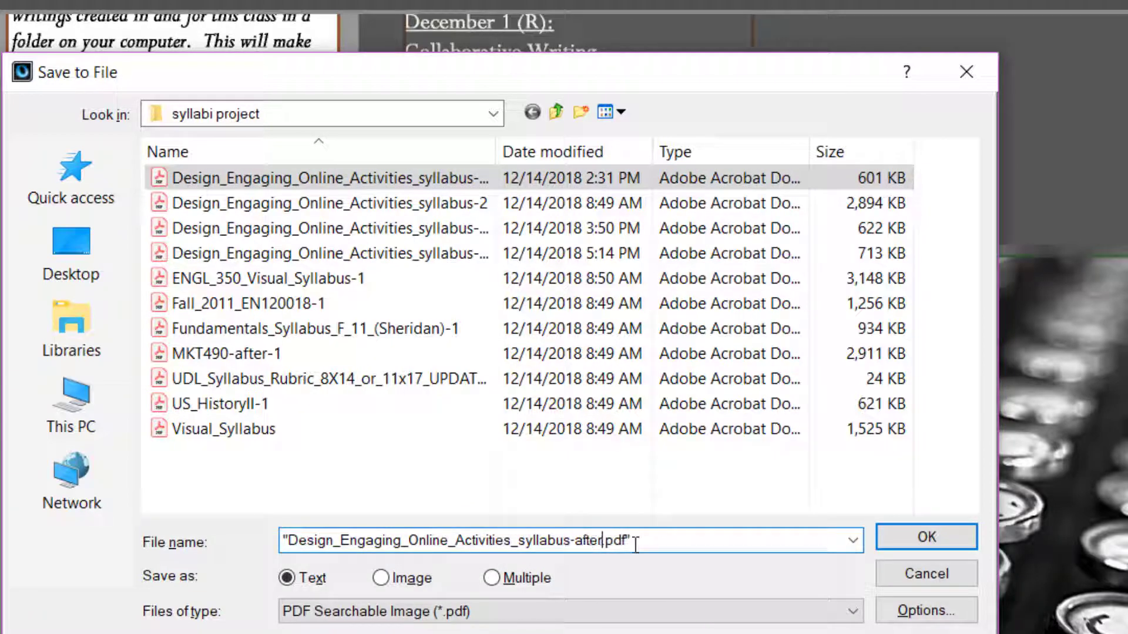
text(nipage)
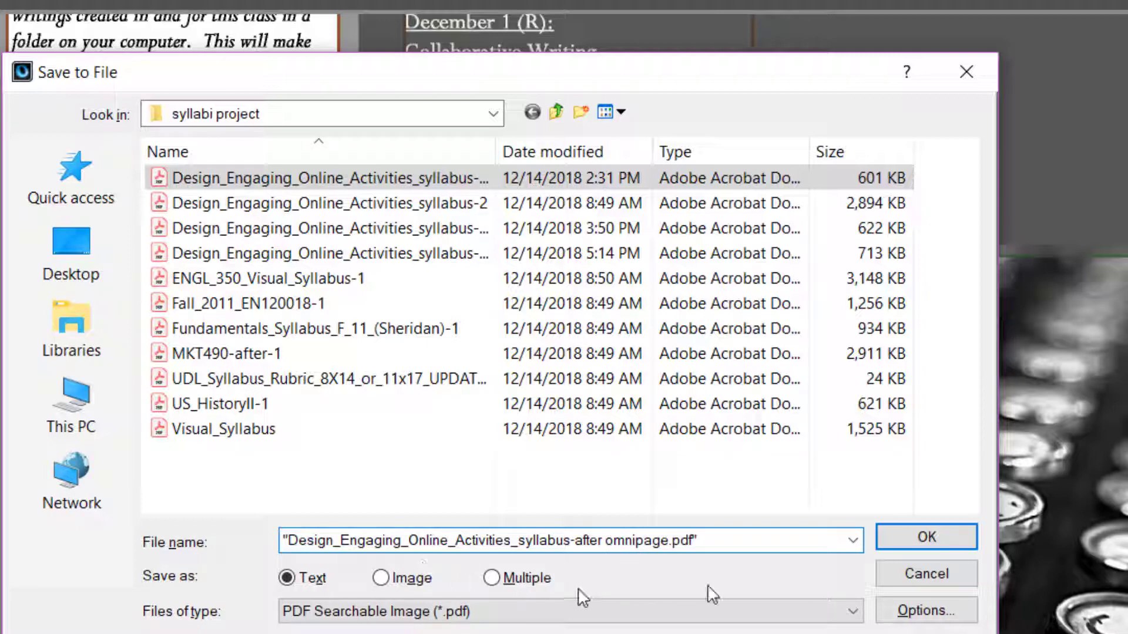
click(905, 538)
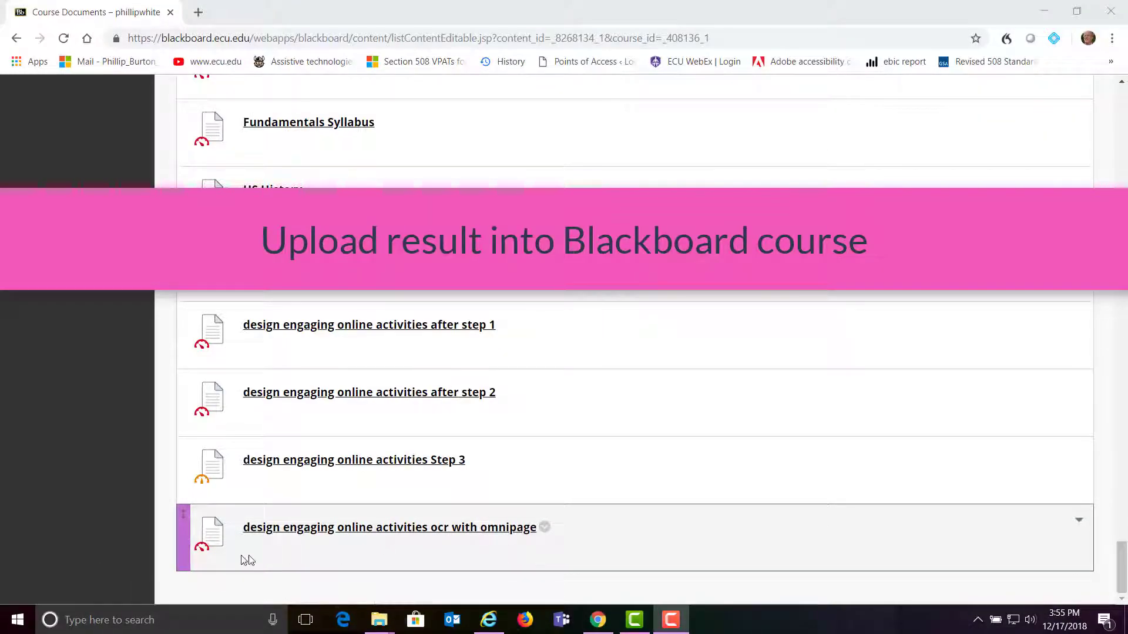
Step: Open the Ally accessibility gauge for the 'design engaging online activities ocr with omnipage' item
click(201, 550)
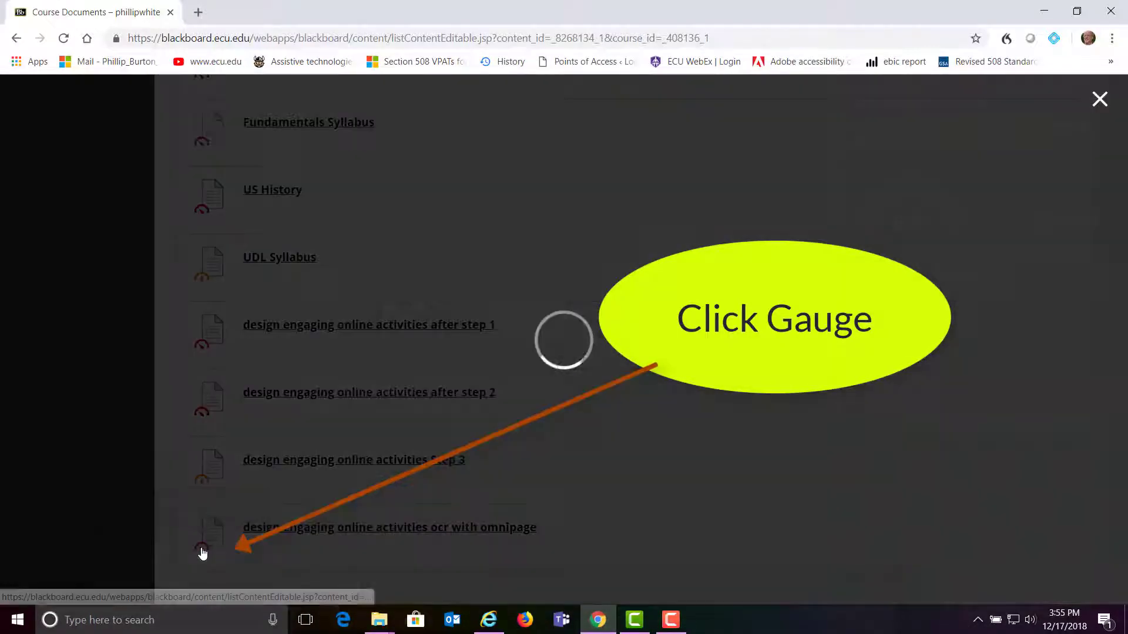